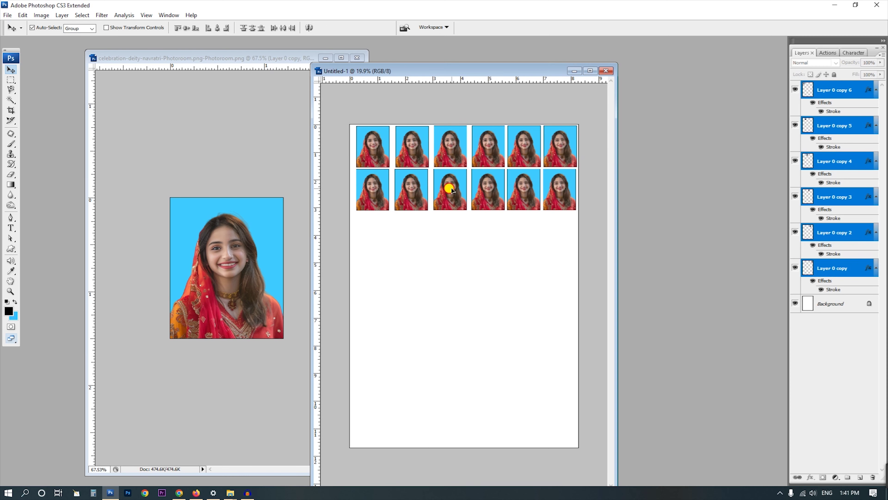
- Duplicate the portrait rows downward twice to fill the sheet, then close the documents
mouse_move(347, 143)
mouse_down()
mouse_move(549, 182)
mouse_move(547, 267)
mouse_up()
mouse_move(341, 219)
mouse_down()
mouse_move(573, 282)
mouse_move(537, 419)
mouse_up()
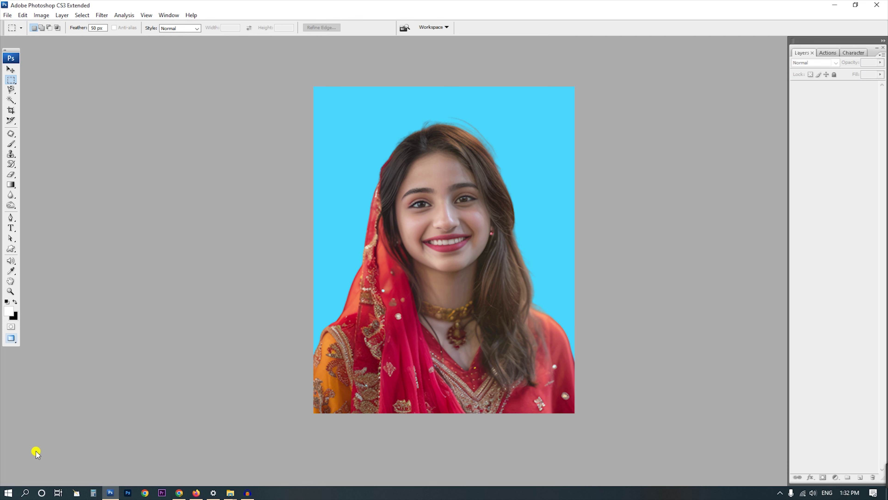
click(7, 15)
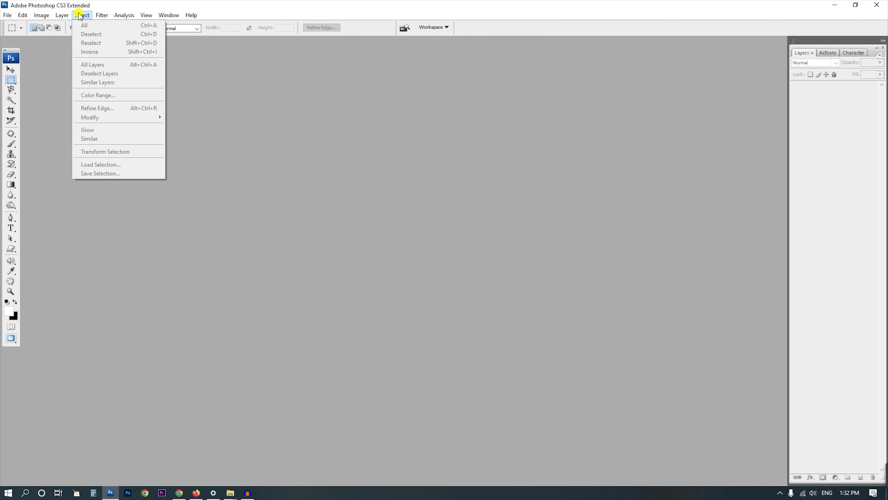
- Browse the Select and Filter menus, dismissing them without choosing anything
click(89, 15)
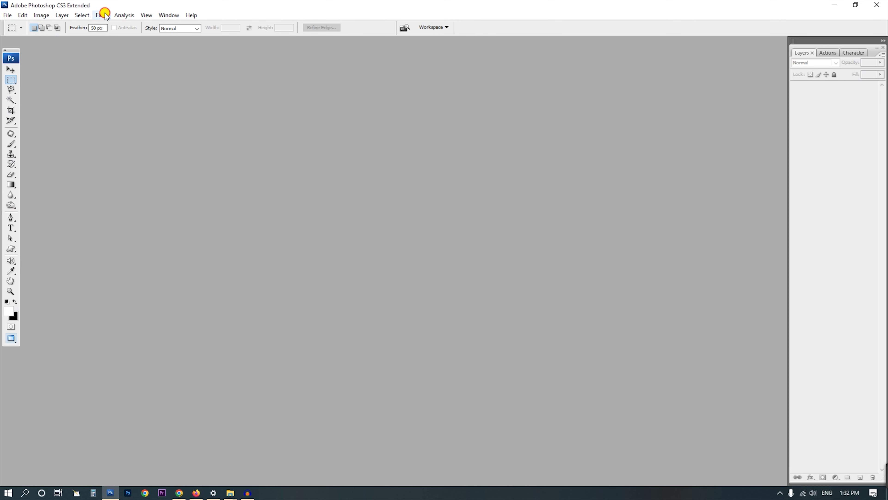
click(102, 15)
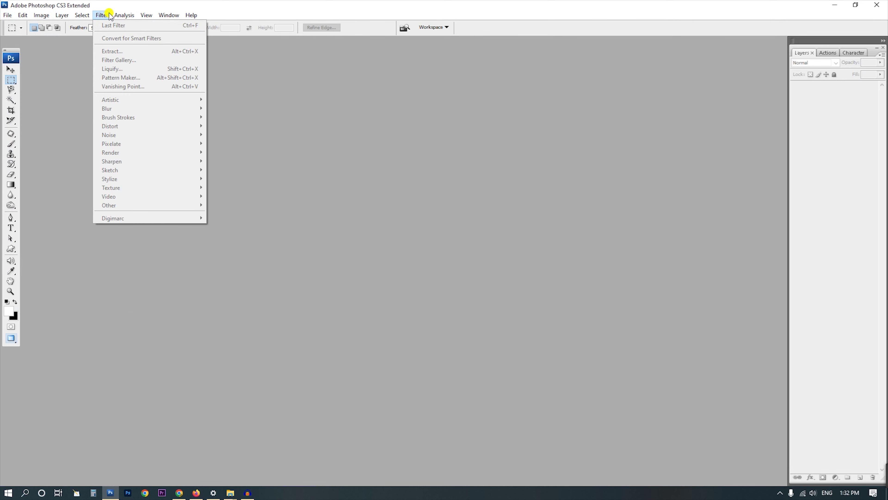
click(287, 91)
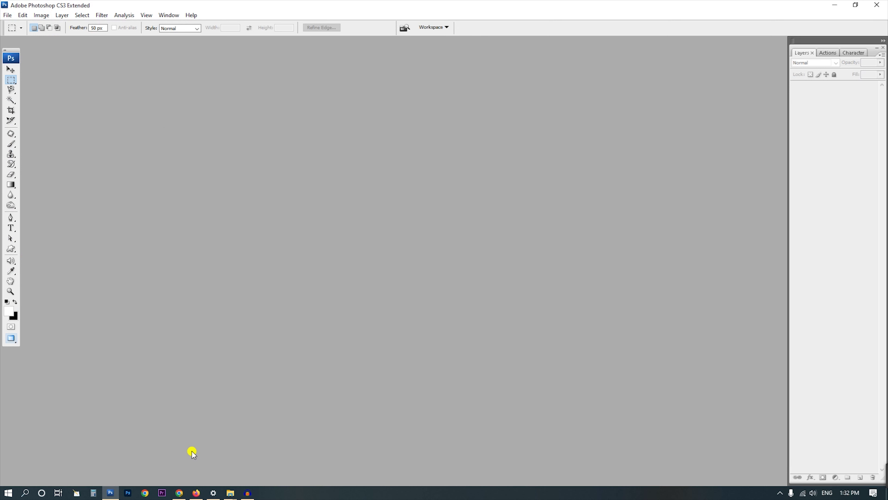
click(178, 494)
- Preview the celebration-deity-navratri photo from Downloads twice, closing the Photos viewer each time
key(super+e)
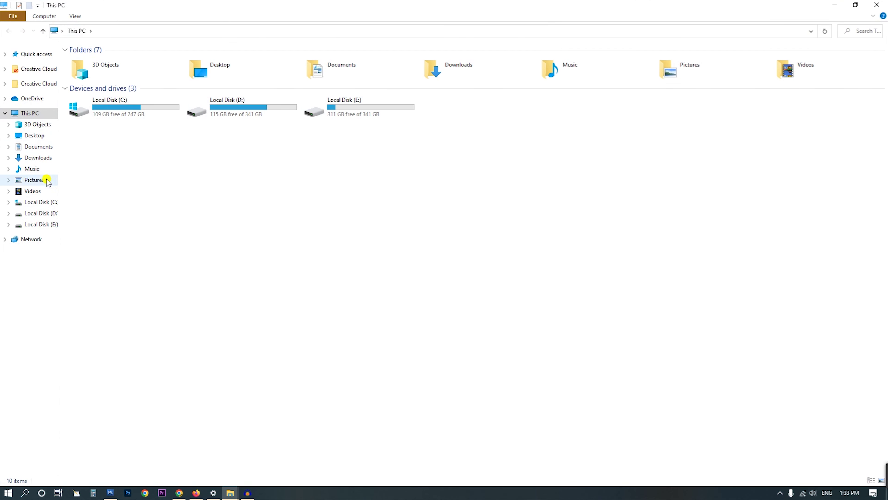
click(38, 157)
double_click(105, 85)
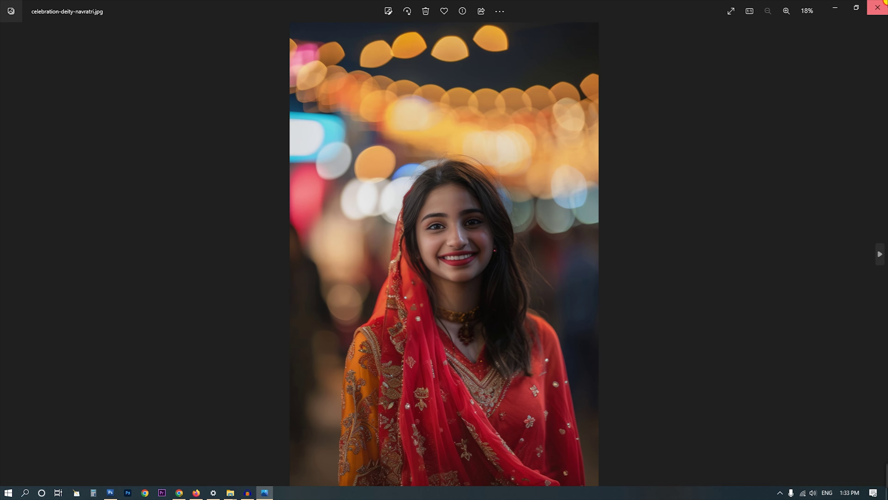
click(878, 8)
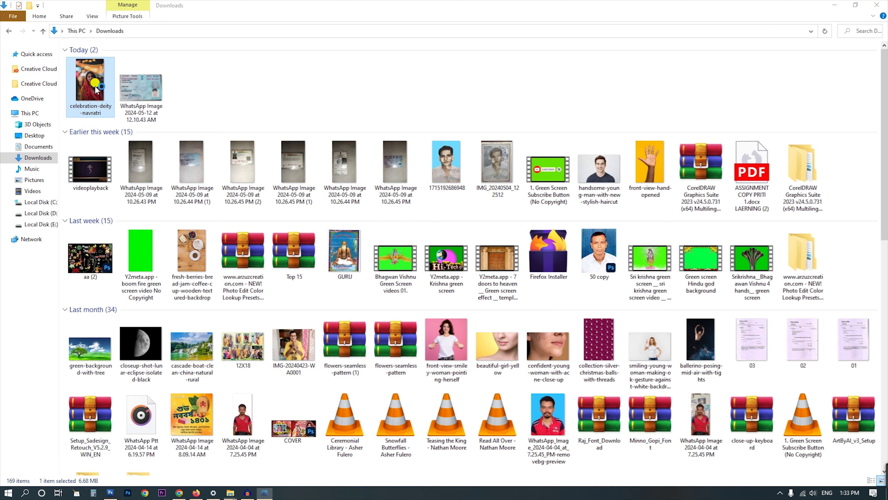
double_click(96, 89)
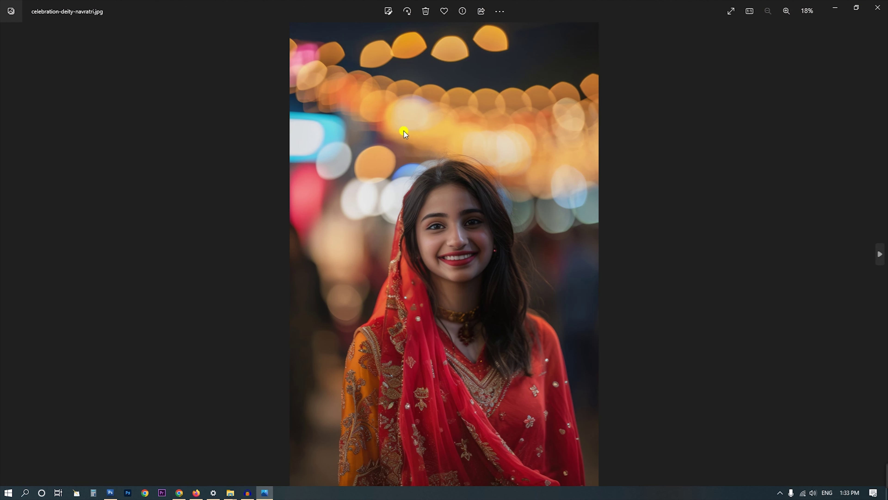
click(878, 6)
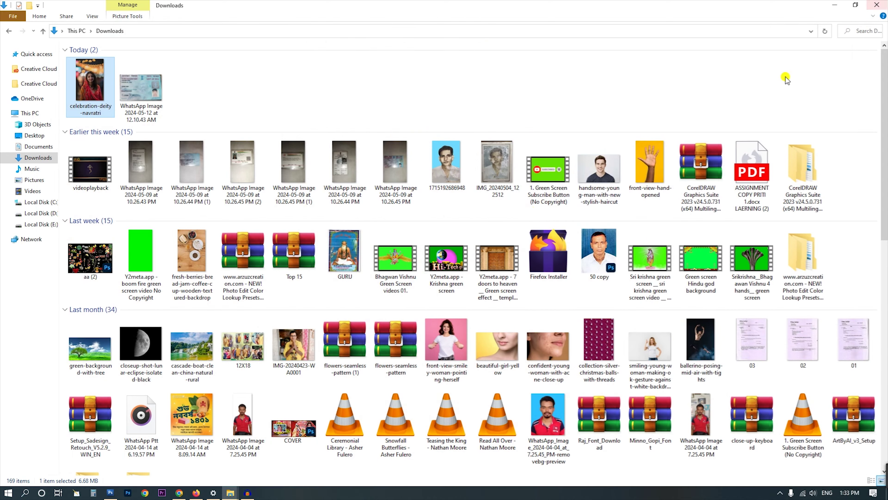
scroll(133, 119, down, 5)
scroll(126, 130, up, 5)
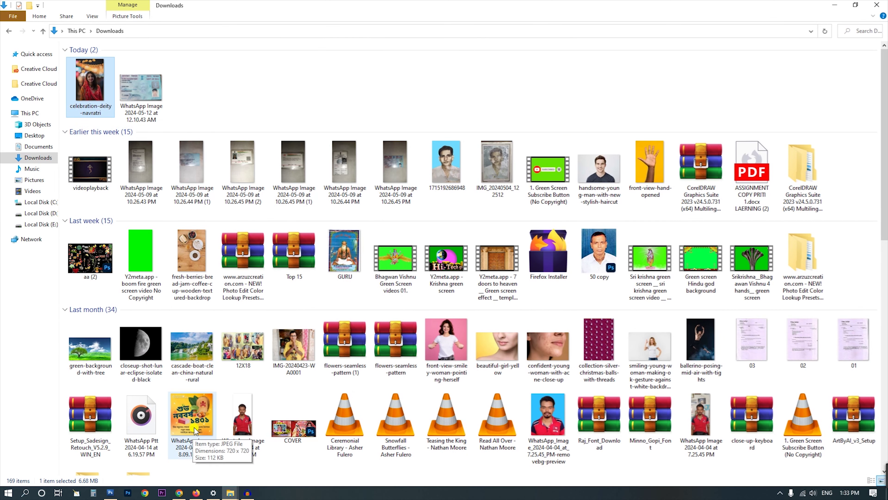
click(179, 492)
- Bring up Photoroom's Background Remover page and scroll through it
click(179, 9)
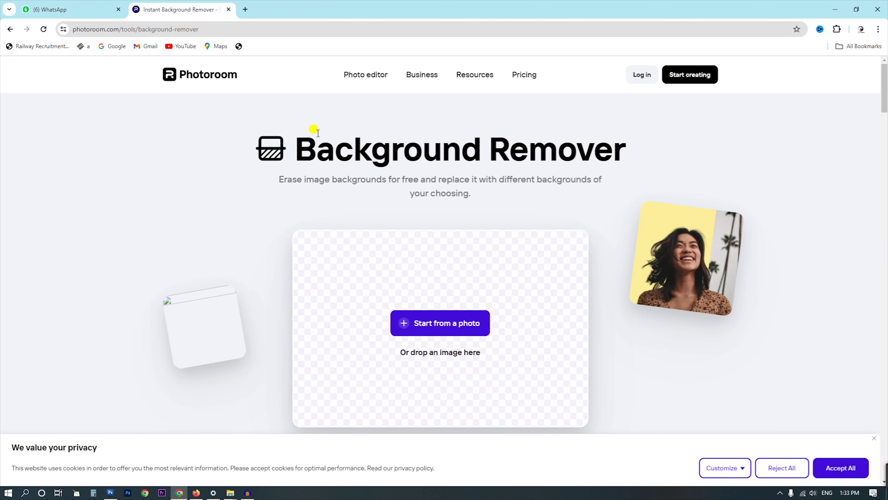
scroll(408, 187, down, 3)
scroll(406, 186, up, 3)
scroll(405, 187, down, 1)
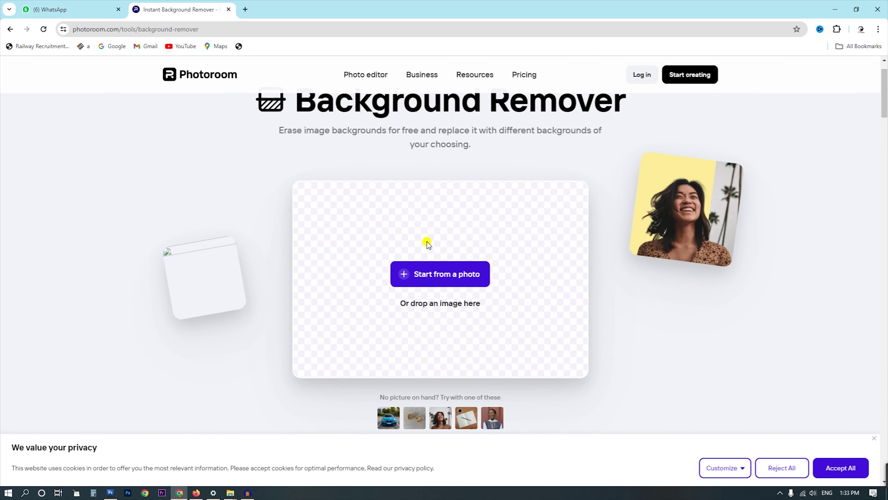
scroll(490, 252, down, 4)
scroll(458, 224, up, 2)
scroll(454, 203, up, 1)
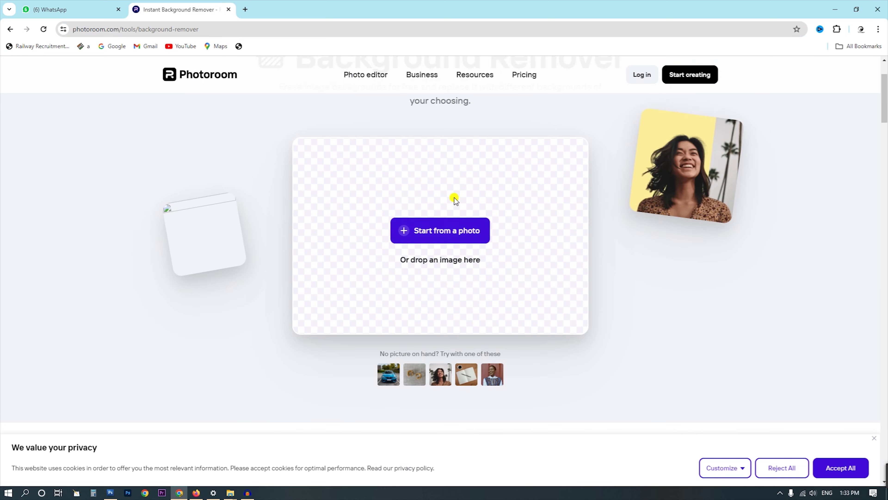
- Upload the celebration-deity-navratri photo from Downloads for background removal
click(455, 232)
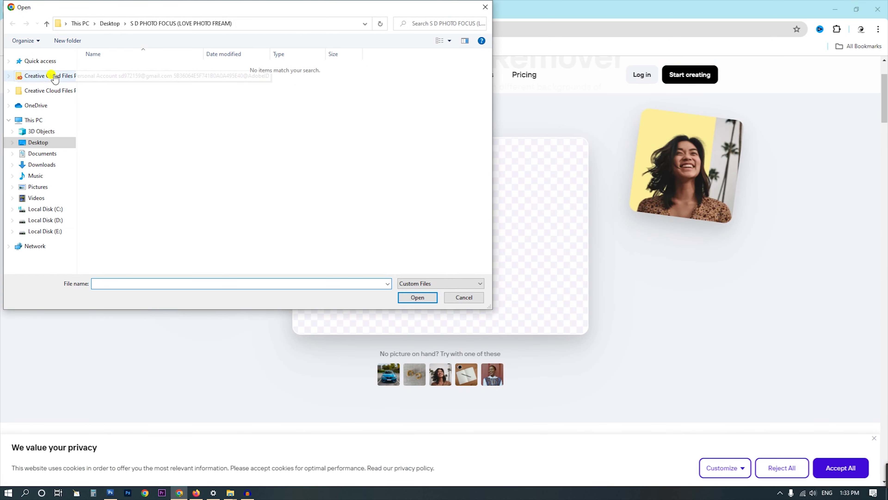
click(46, 143)
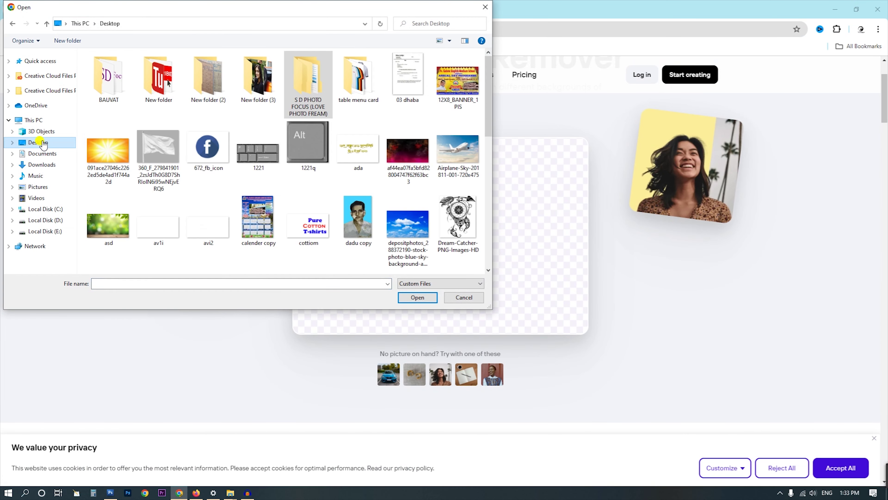
click(41, 164)
click(140, 75)
click(413, 298)
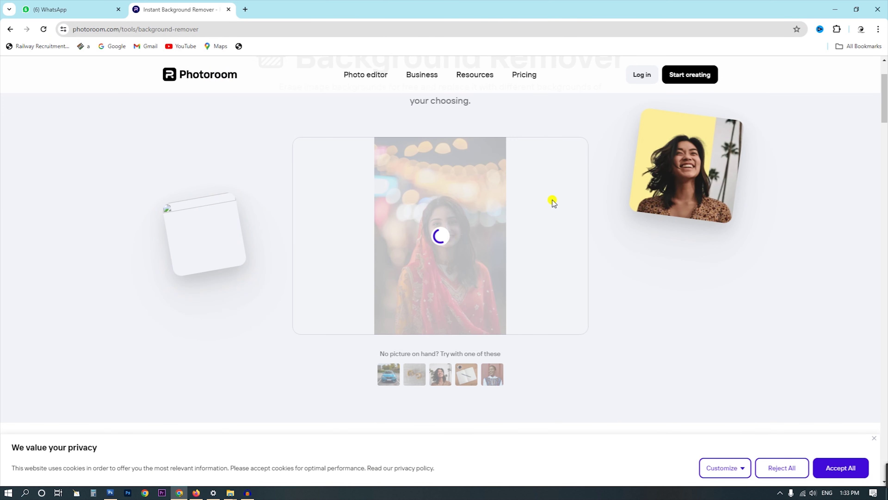
- Download the cutout at Standard resolution and drag the PNG into Photoshop
scroll(468, 287, down, 1)
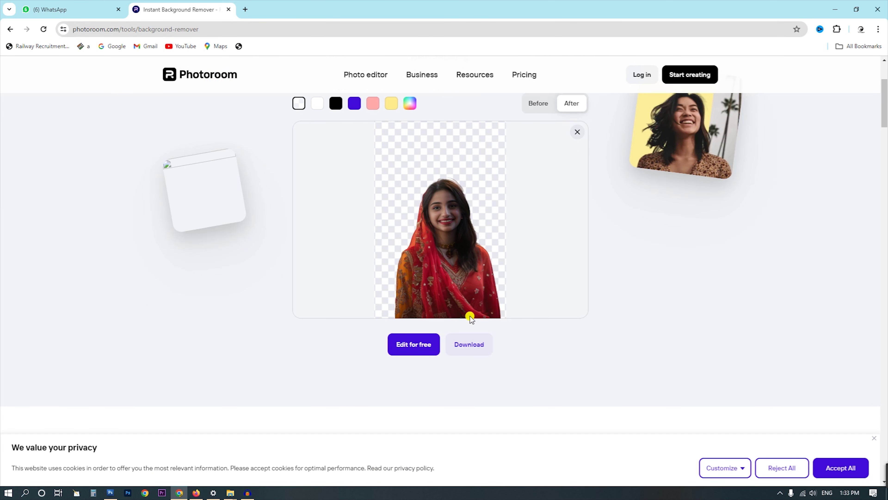
click(477, 343)
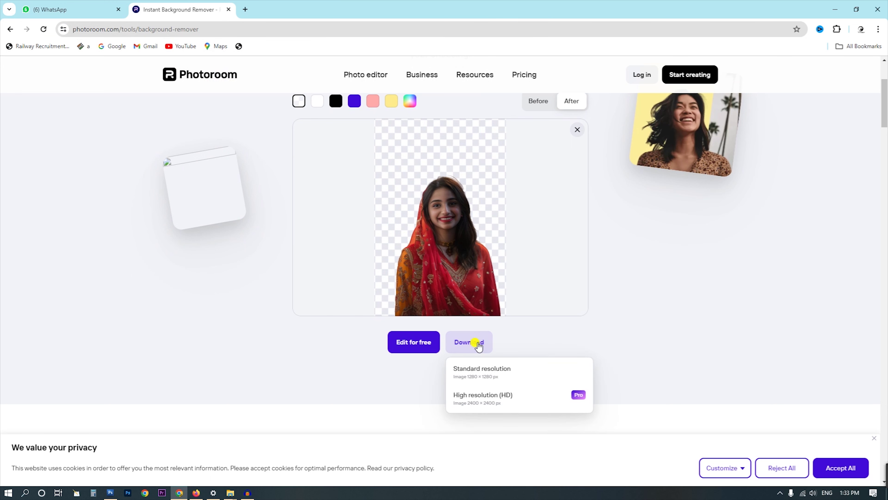
click(483, 377)
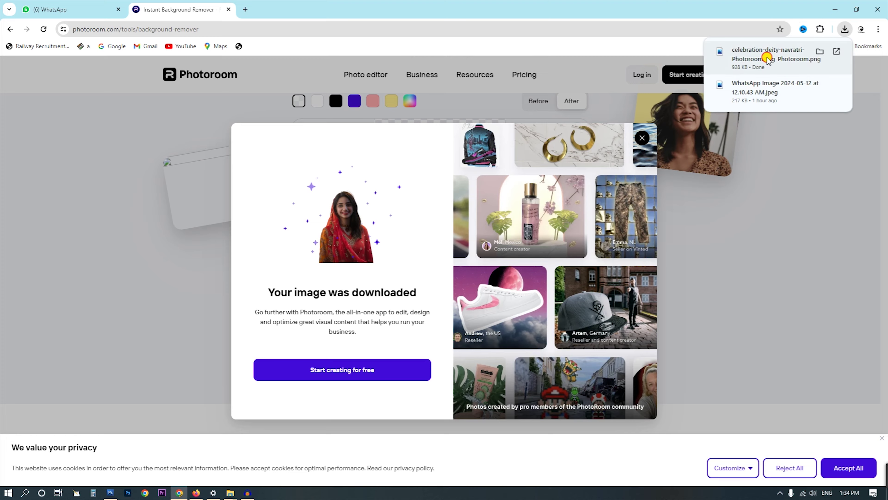
drag(770, 54, 139, 449)
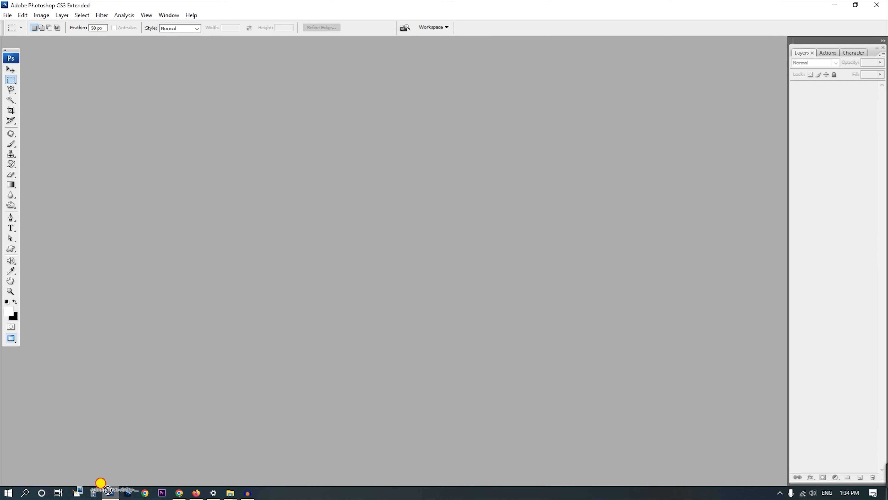
drag(139, 449, 352, 191)
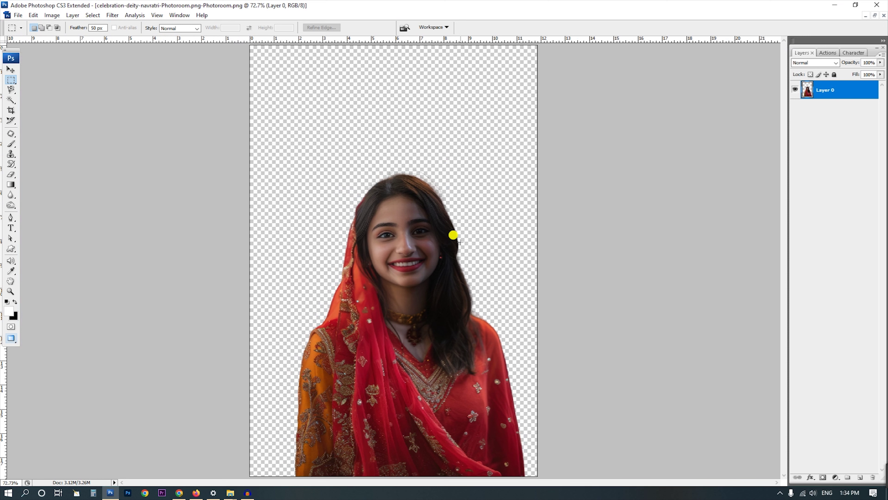
- Drag a 50 px feathered rectangular marquee over the right half of her face and hair
scroll(433, 241, down, 1)
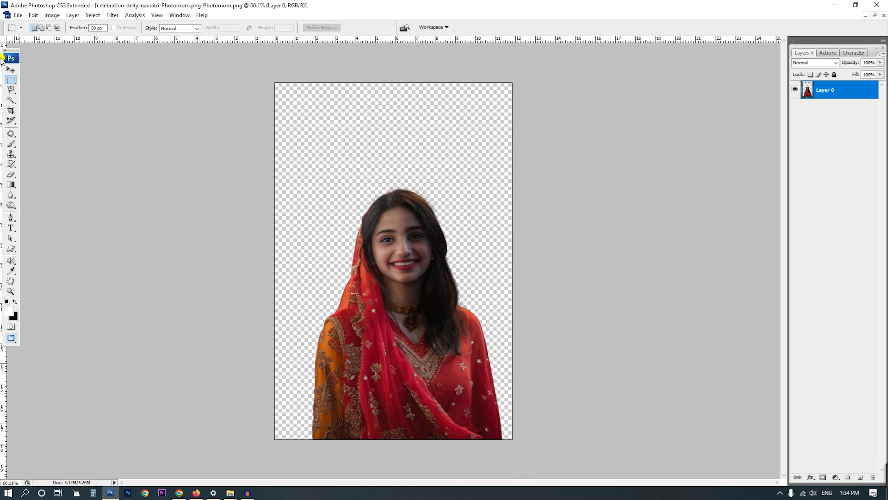
click(10, 80)
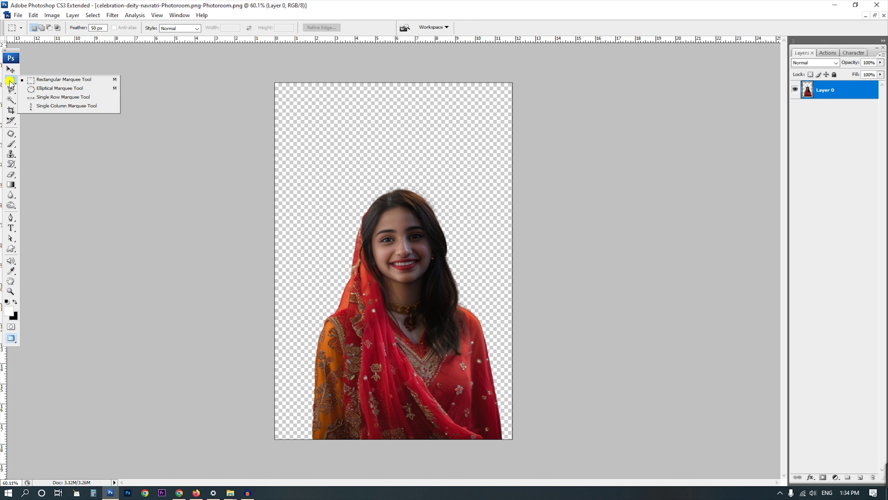
click(48, 80)
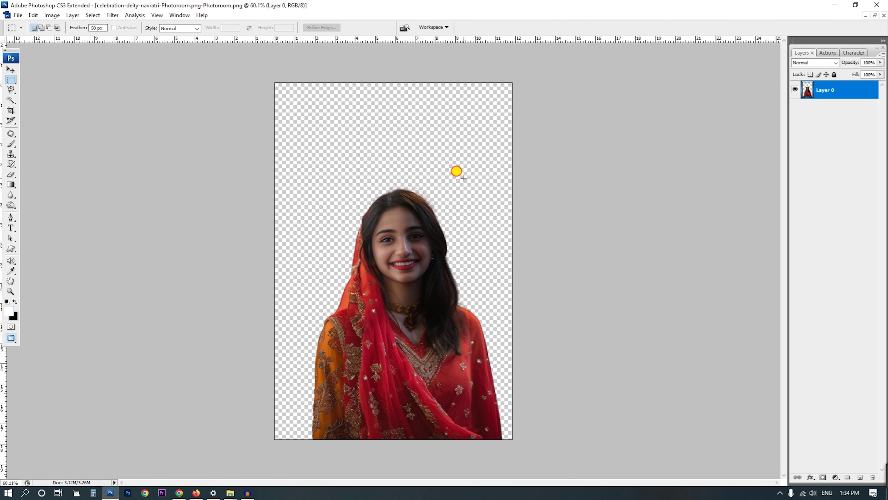
scroll(432, 247, up, 3)
drag(398, 94, 540, 368)
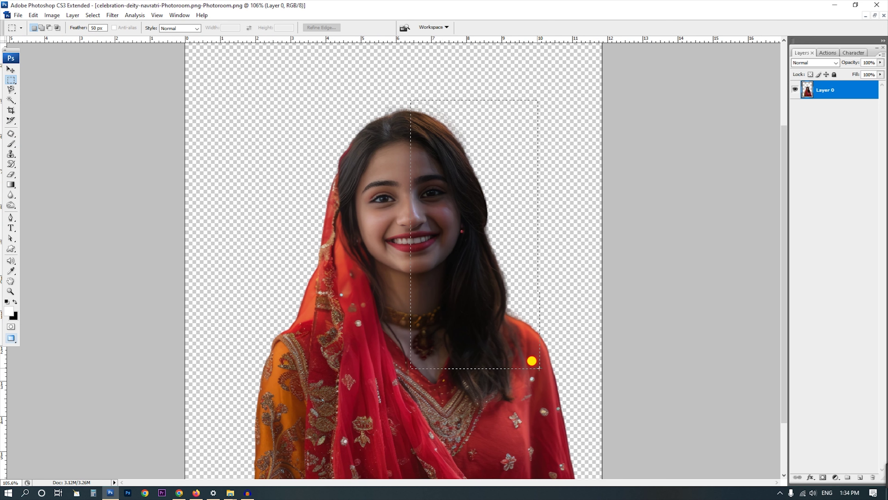
drag(540, 368, 535, 370)
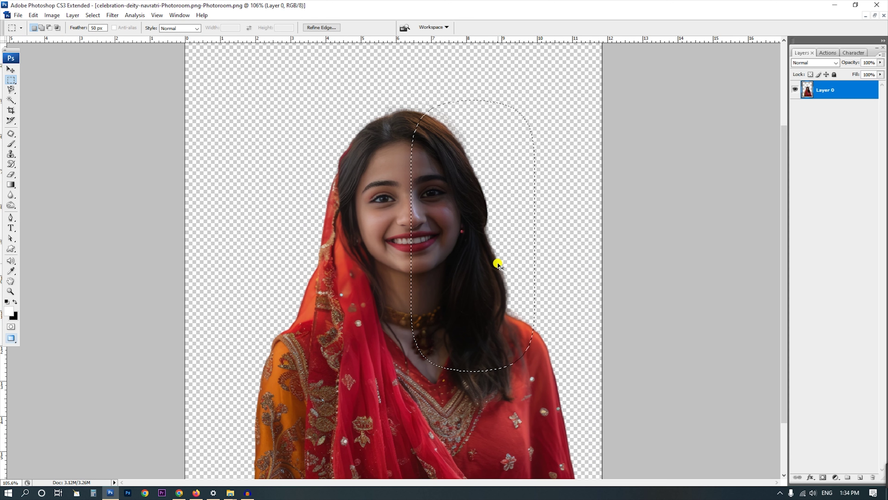
- Brighten the midtones of the selected face half with Levels
key(ctrl+l)
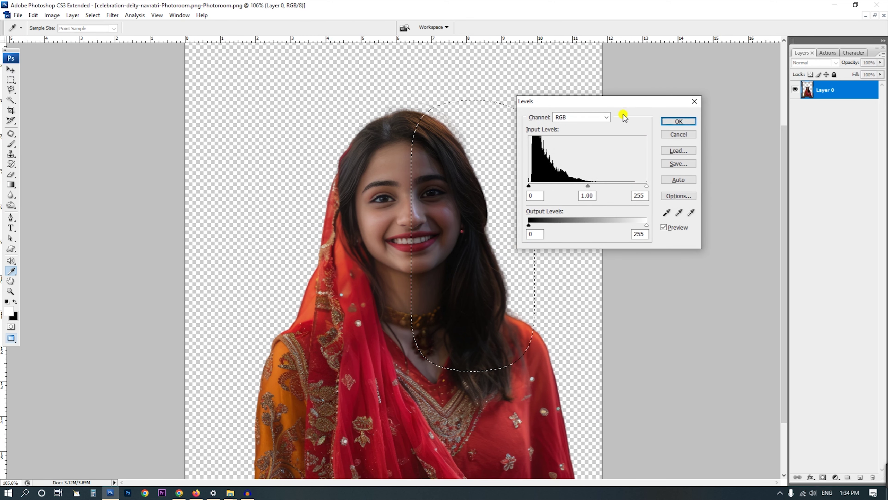
drag(630, 101, 738, 65)
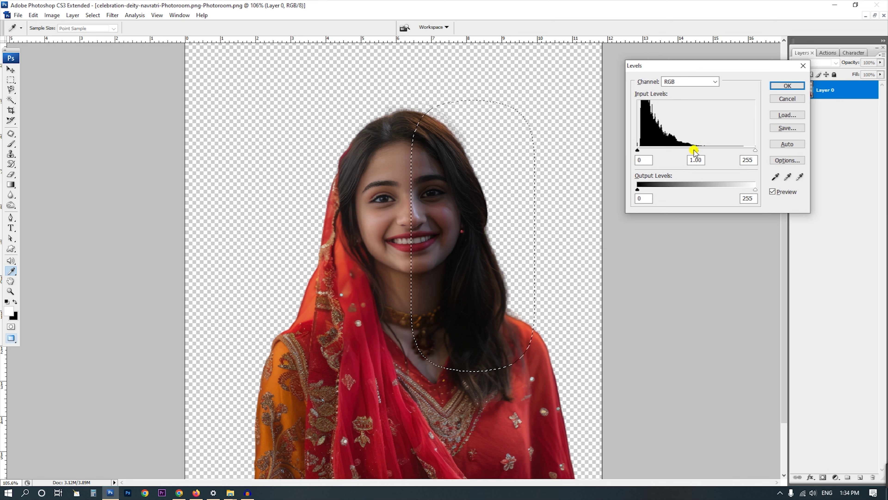
drag(694, 148, 679, 142)
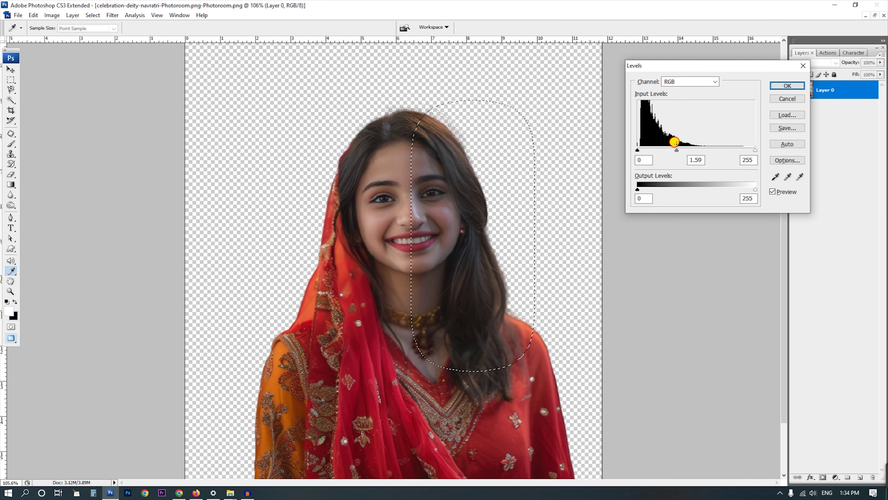
key(Return)
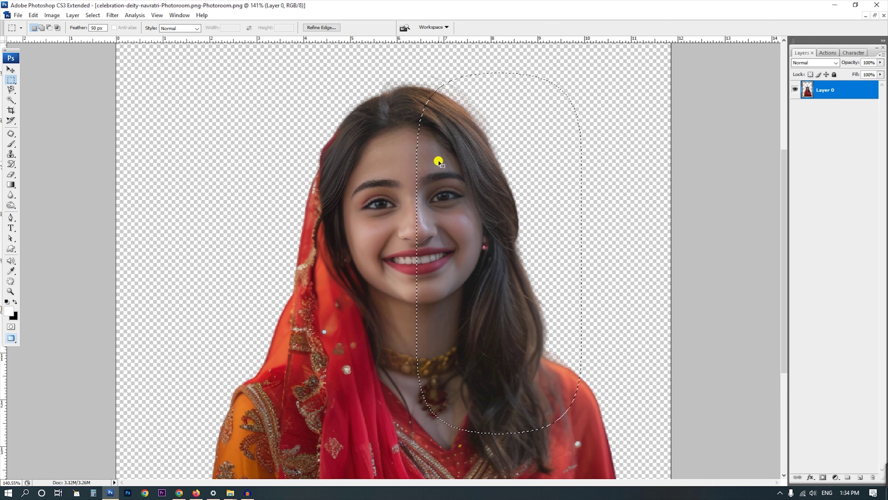
- Apply Color Balance midtones of +10, 0, −14 to the selected face half
key(ctrl+b)
drag(647, 146, 644, 146)
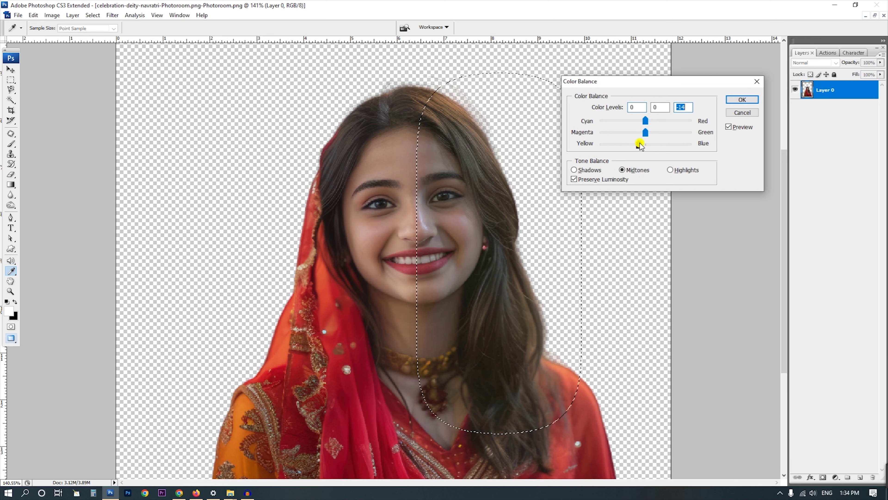
drag(647, 121, 650, 121)
click(651, 121)
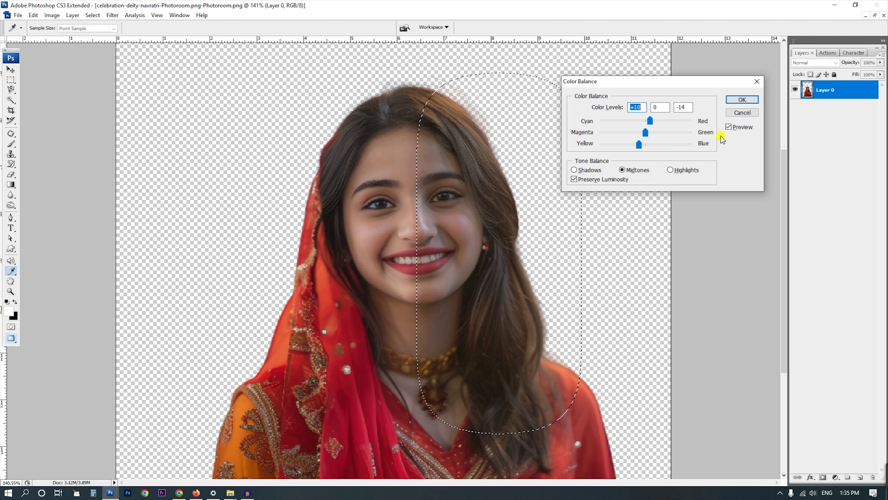
click(742, 100)
key(m)
key(ctrl+0)
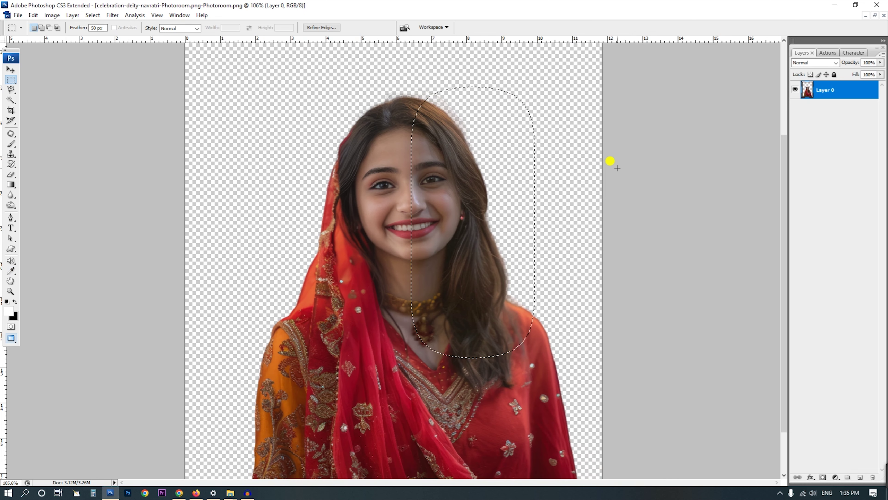
- Deselect the face, undo the last darkening edit and re-zoom the portrait
key(ctrl+d)
key(ctrl+minus)
key(ctrl+plus)
key(ctrl+plus)
key(ctrl+shift+d)
key(ctrl+shift+l)
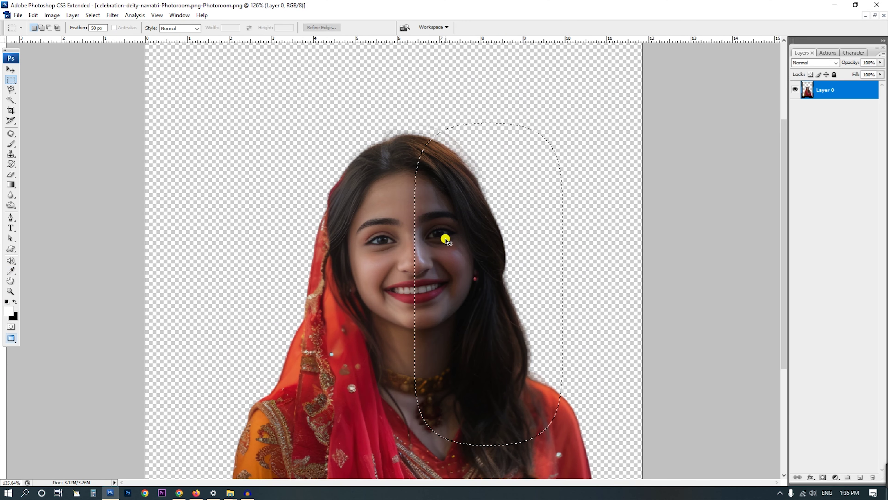
key(ctrl+z)
key(ctrl+d)
key(ctrl+minus)
key(ctrl+minus)
key(ctrl+plus)
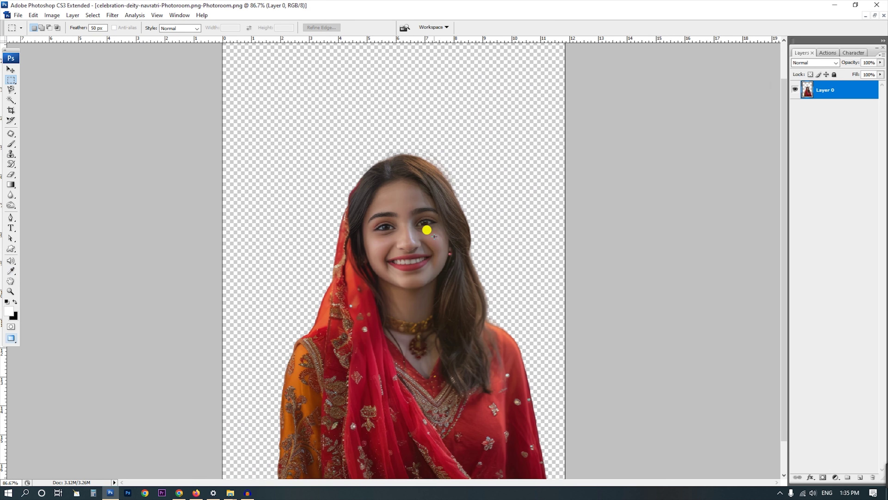
scroll(434, 237, up, 1)
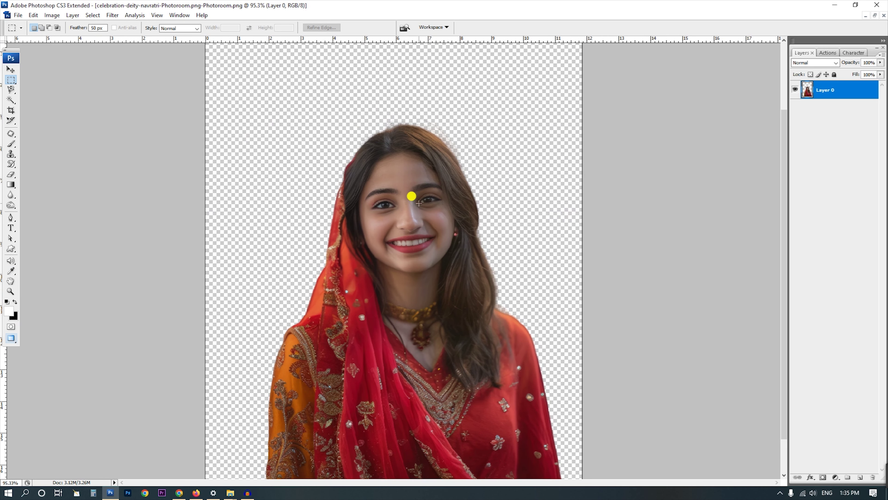
- Darken the hair on her right side with the Burn Tool at Midtones, 30% exposure
click(13, 205)
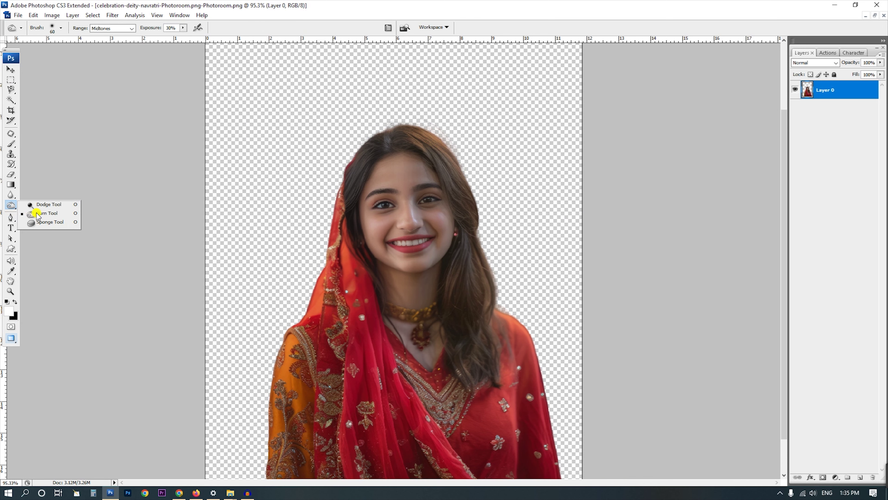
click(48, 214)
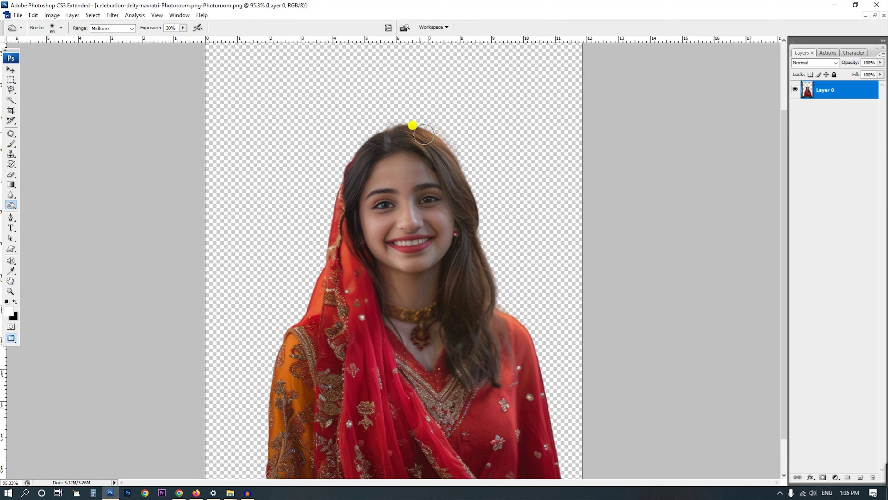
scroll(413, 129, up, 3)
mouse_move(420, 127)
mouse_down()
mouse_move(478, 214)
mouse_move(448, 145)
mouse_move(376, 131)
mouse_move(377, 141)
mouse_move(492, 264)
mouse_up()
scroll(492, 264, down, 2)
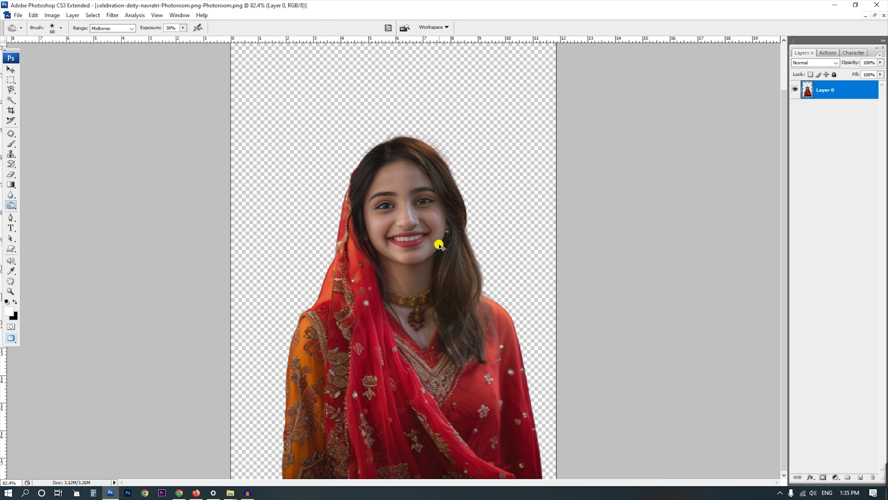
- Set the Levels middle input slider to 1.11 on the whole portrait and apply it
key(ctrl+l)
drag(696, 150, 691, 150)
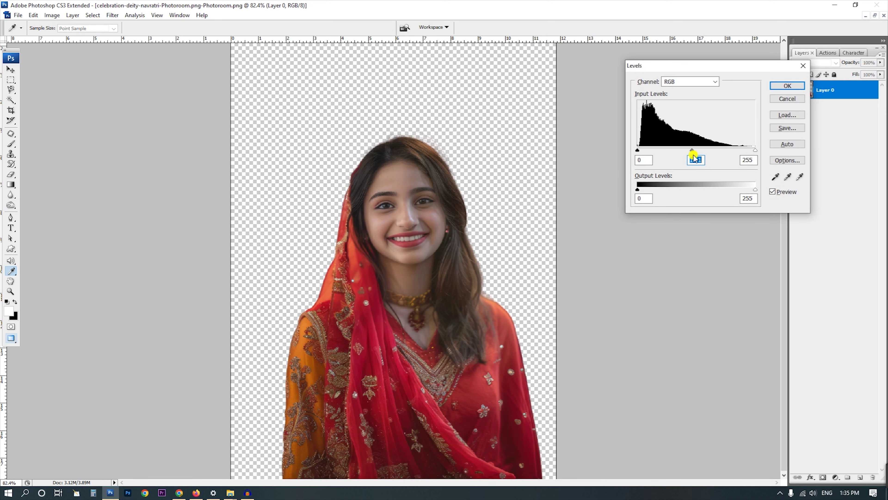
key(Return)
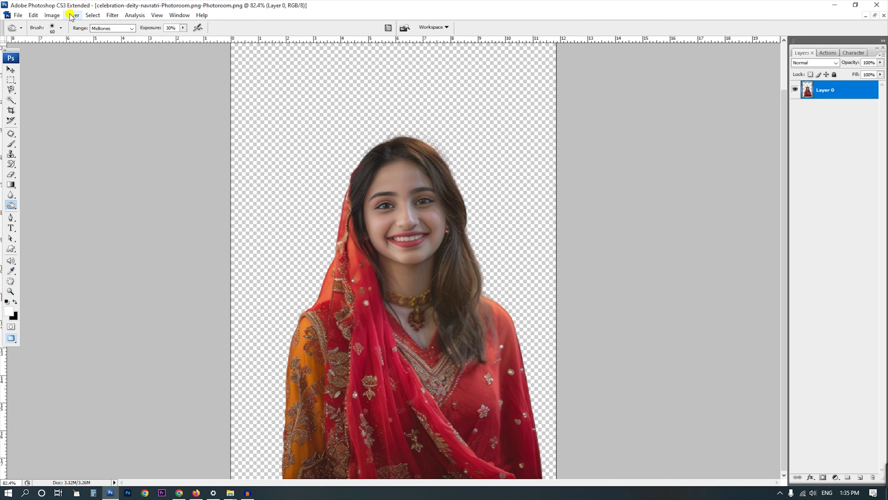
click(56, 15)
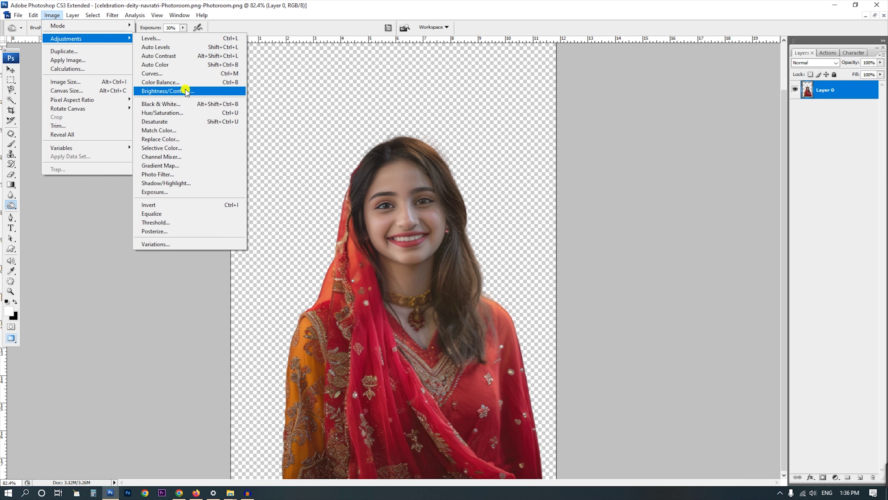
- Set Brightness/Contrast contrast to +12 on the portrait and apply it
mouse_move(66, 38)
click(185, 91)
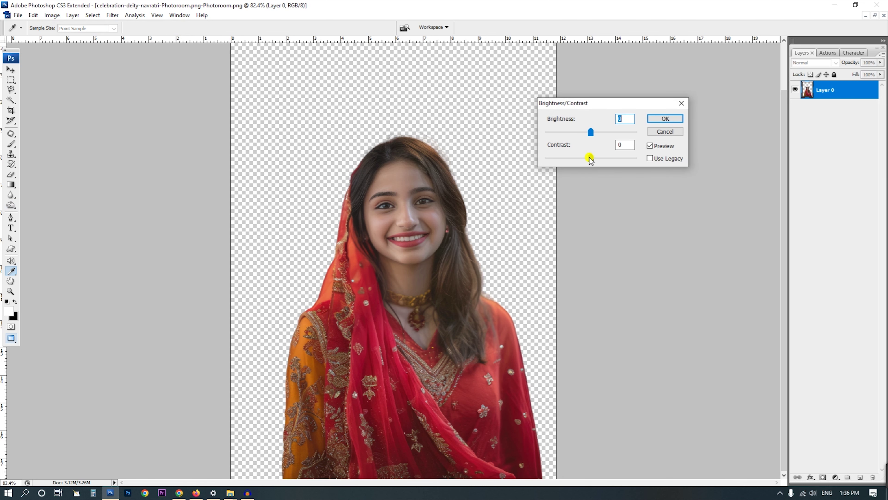
drag(595, 158, 597, 160)
click(665, 118)
key(o)
scroll(482, 248, down, 1)
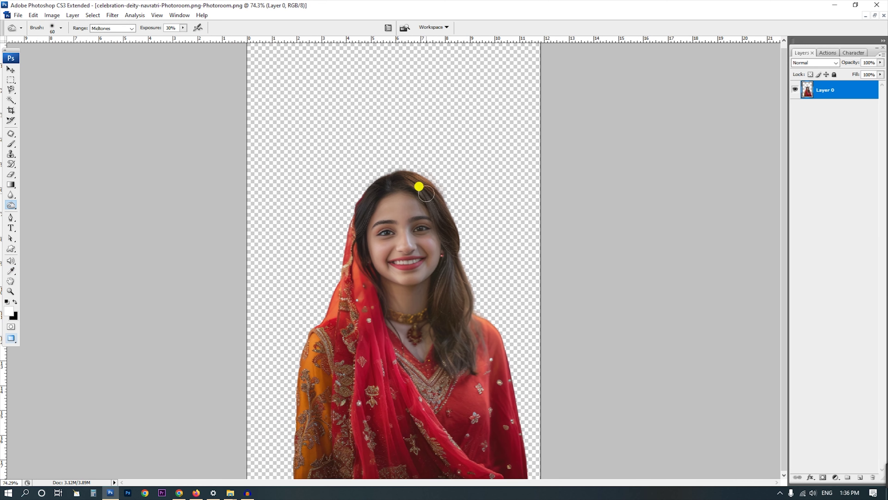
key(c)
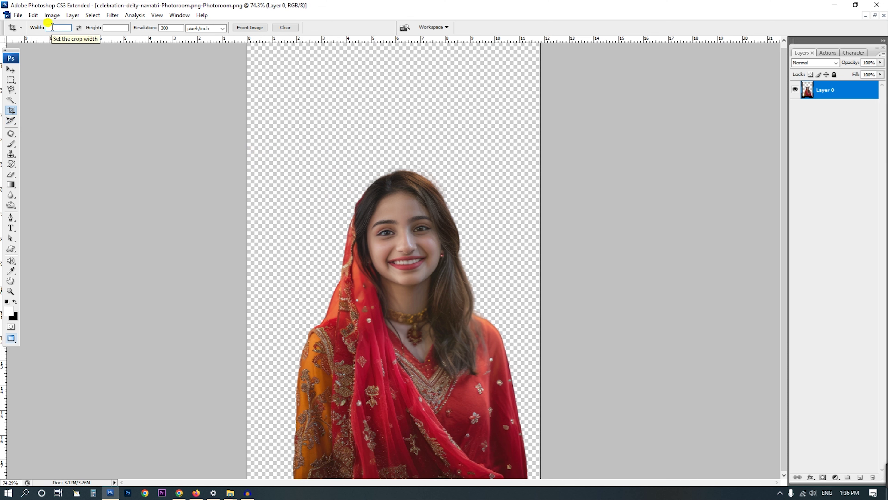
- Crop her head and shoulders to 1.2 × 1.5 inches at 300 pixels/inch
text(1.5)
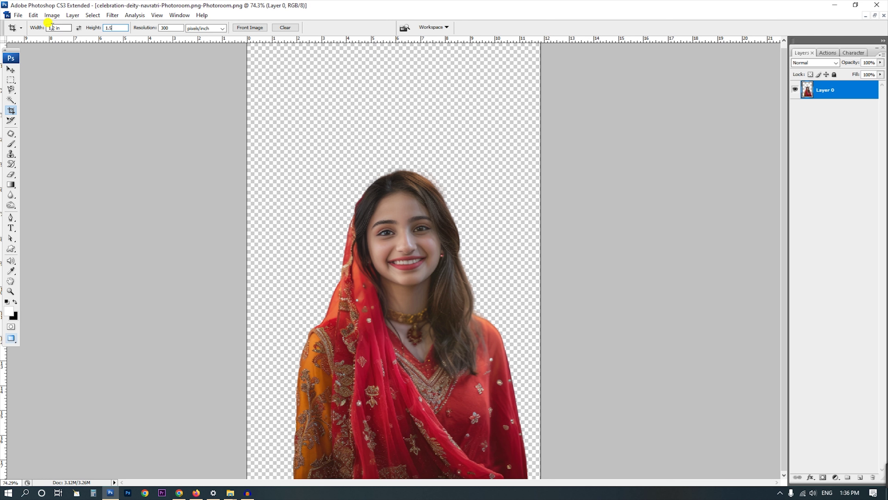
click(164, 27)
key(ctrl+minus)
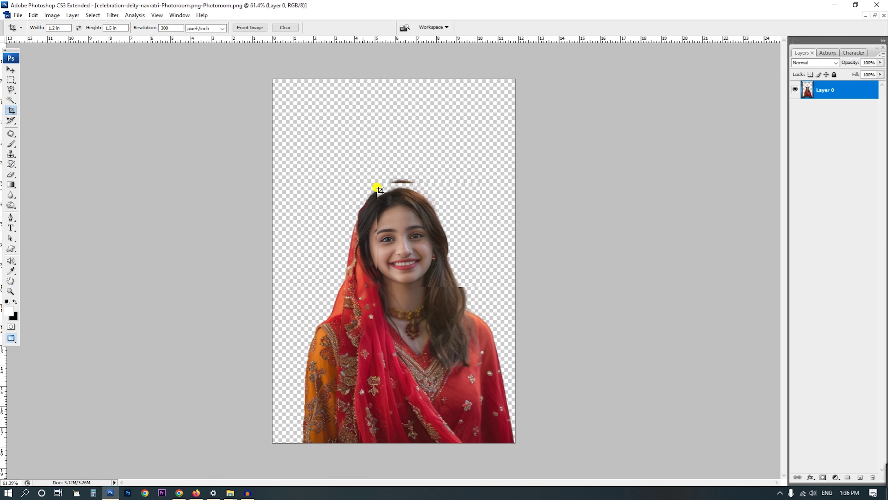
mouse_move(335, 165)
mouse_down()
mouse_move(486, 340)
mouse_move(467, 334)
mouse_up()
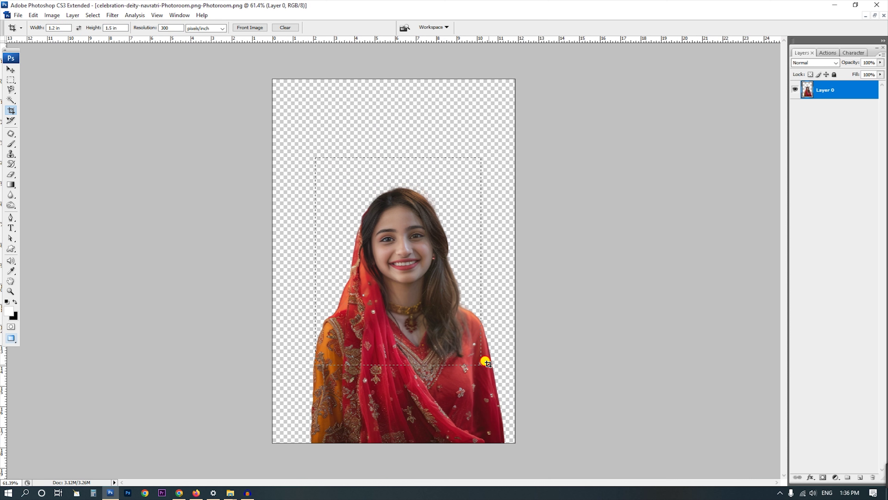
drag(488, 364, 486, 363)
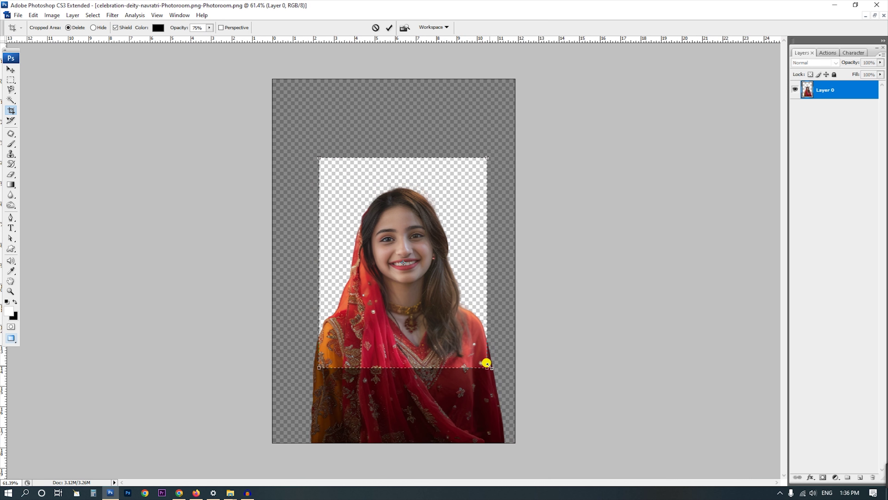
drag(486, 365, 487, 371)
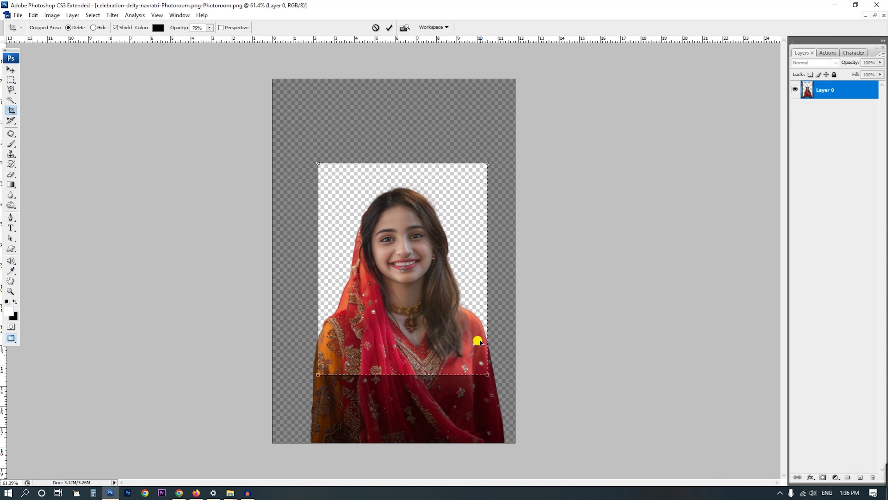
key(Return)
scroll(389, 230, up, 2)
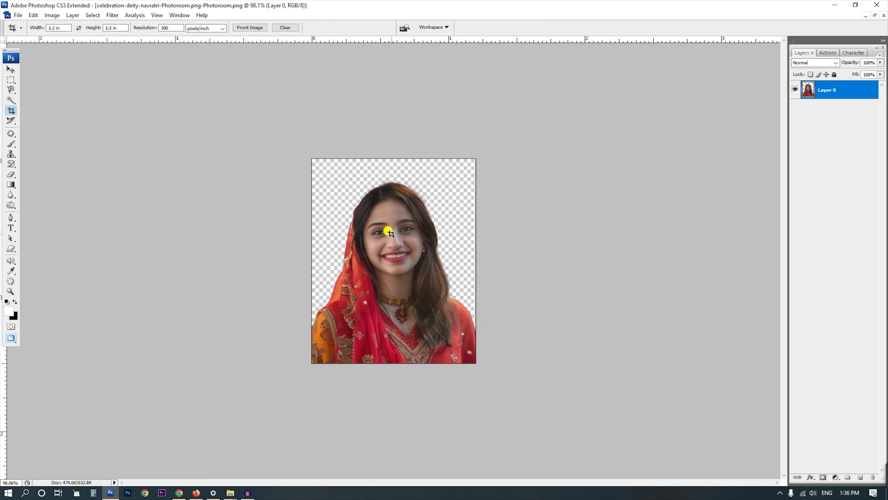
scroll(425, 216, up, 1)
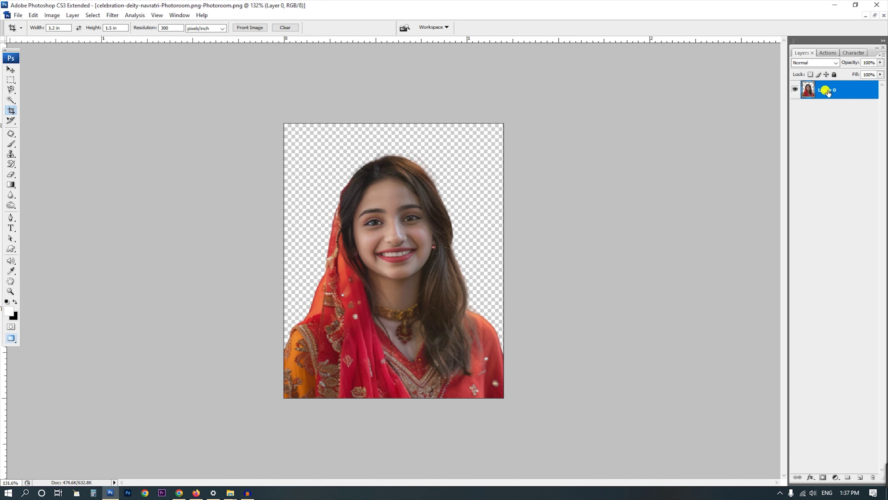
- Duplicate Layer 0 into Layer 0 copy and delete the extra Layer 0 copy 2
key(ctrl+j)
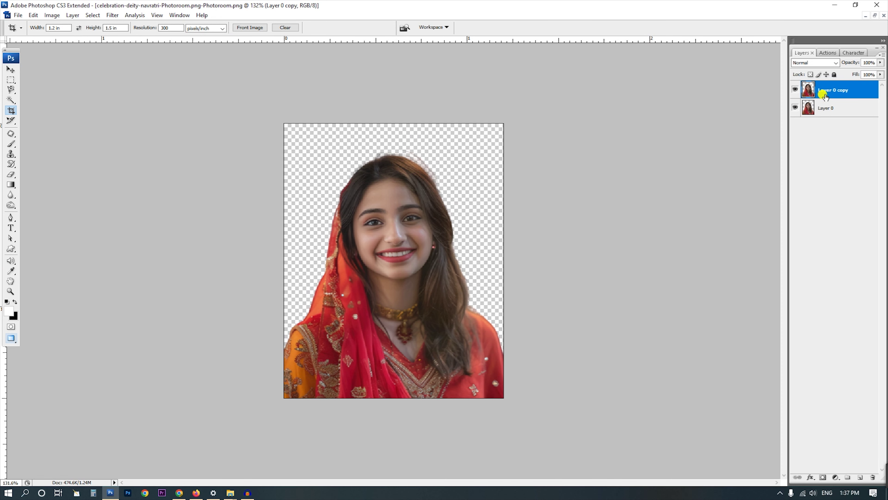
key(ctrl+z)
mouse_move(833, 90)
mouse_down()
mouse_move(843, 466)
mouse_move(861, 477)
mouse_up()
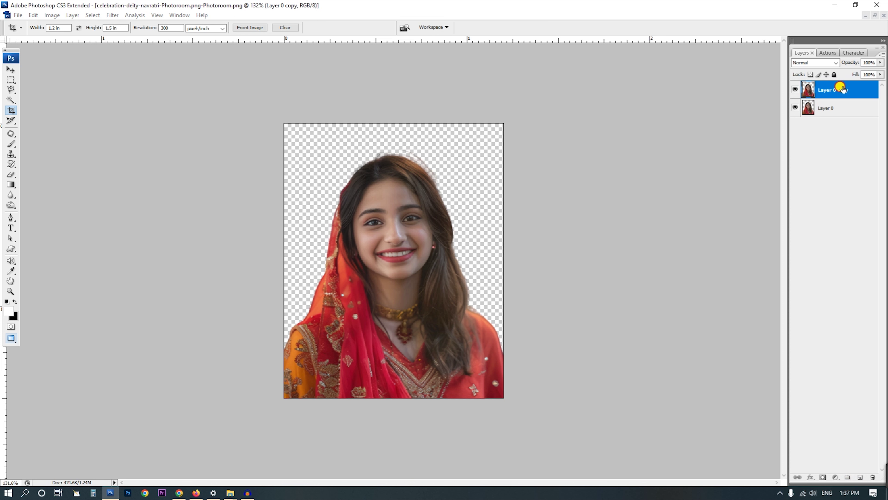
drag(841, 89, 862, 476)
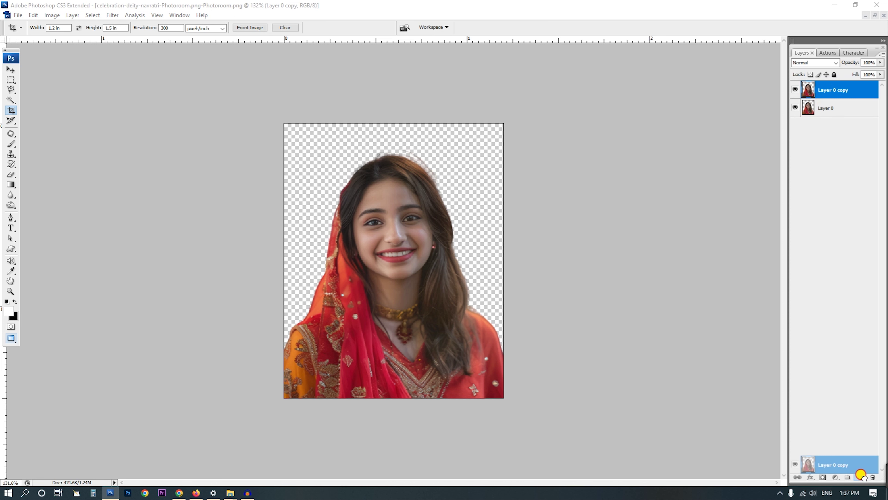
drag(863, 476, 863, 476)
click(834, 92)
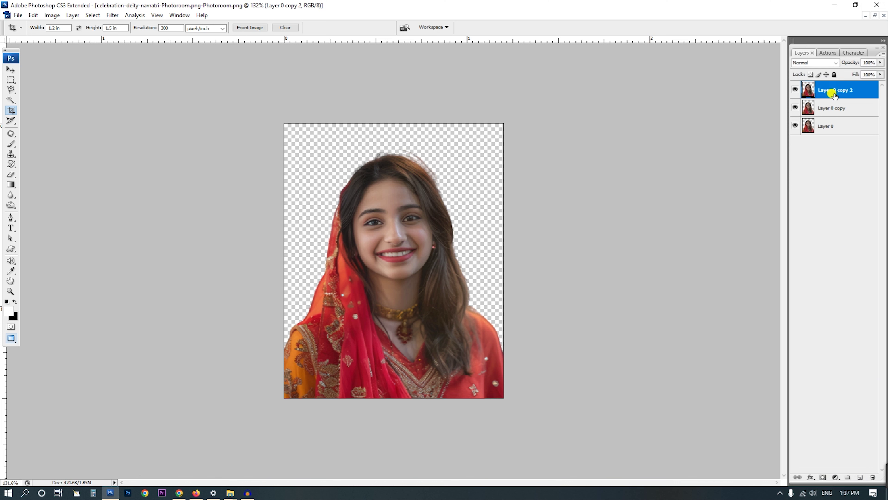
drag(834, 92, 872, 475)
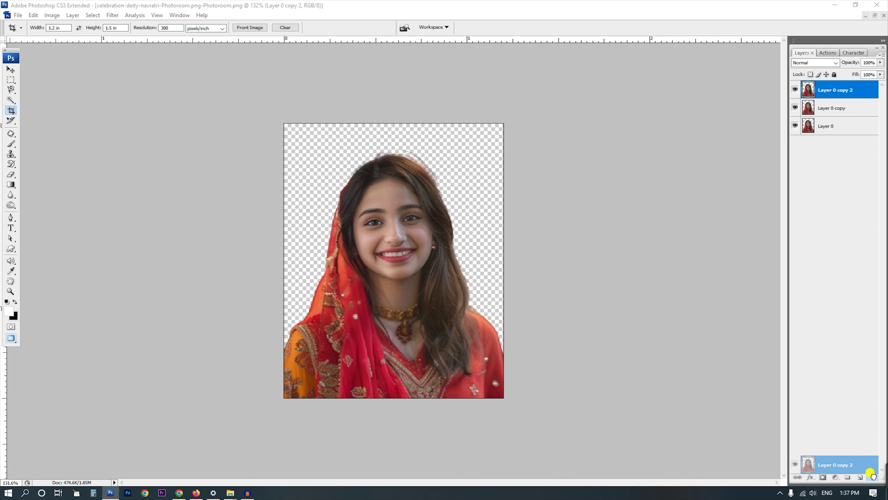
drag(873, 476, 873, 476)
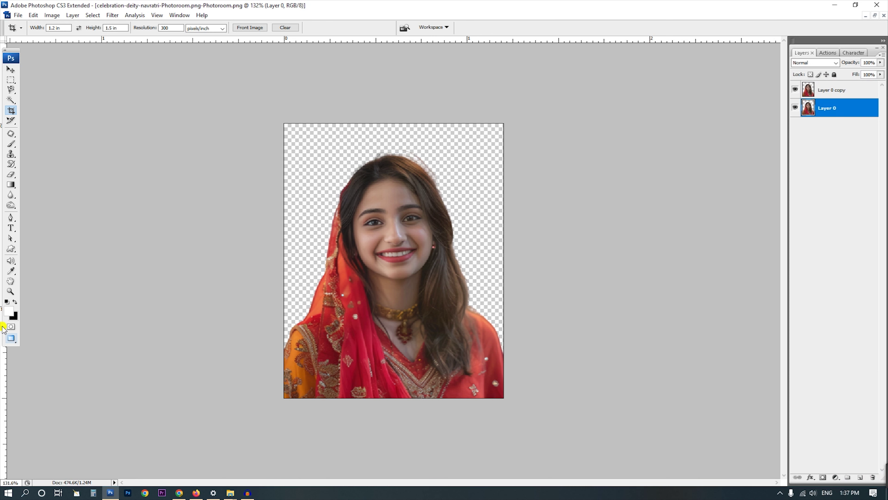
- Set the foreground colour to light blue #33beff and fill Layer 0 with it
click(7, 310)
mouse_move(519, 206)
mouse_down()
mouse_move(519, 196)
mouse_move(518, 203)
mouse_up()
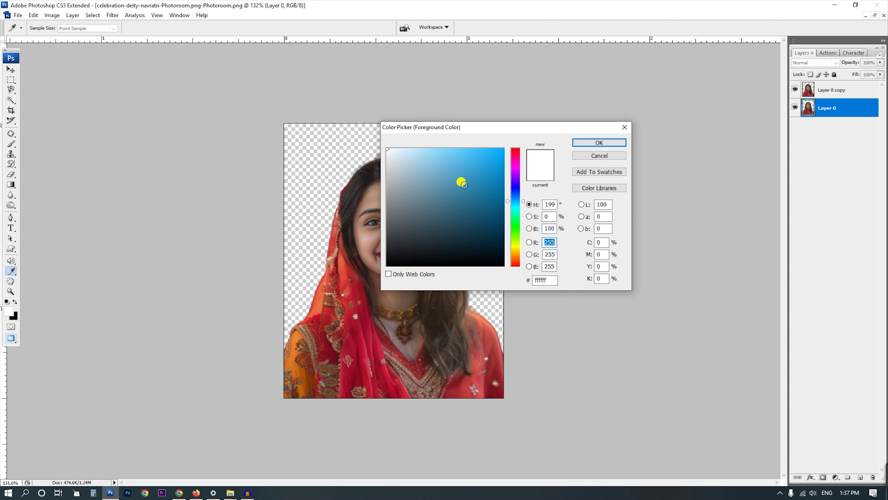
drag(492, 151, 477, 138)
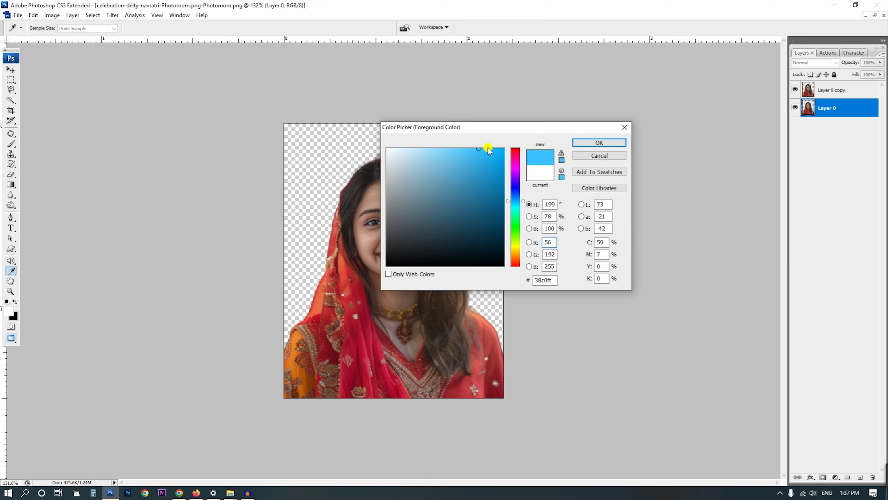
drag(479, 134, 451, 151)
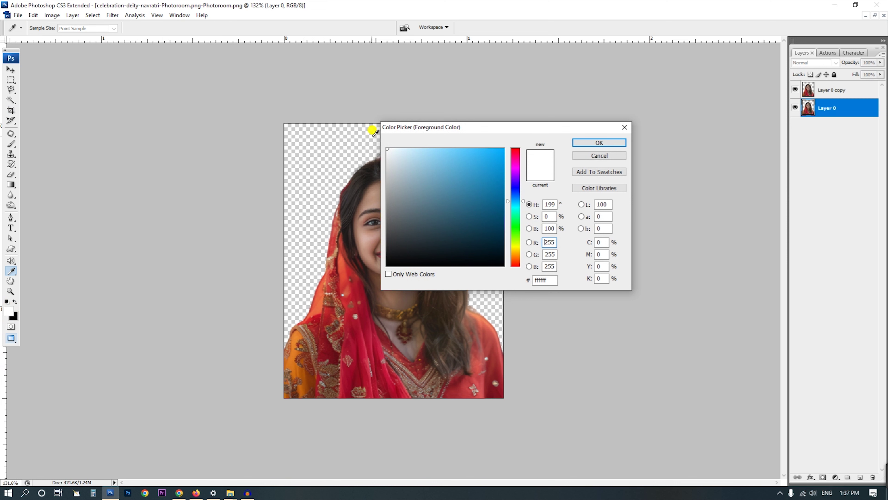
drag(451, 151, 361, 123)
drag(439, 154, 480, 135)
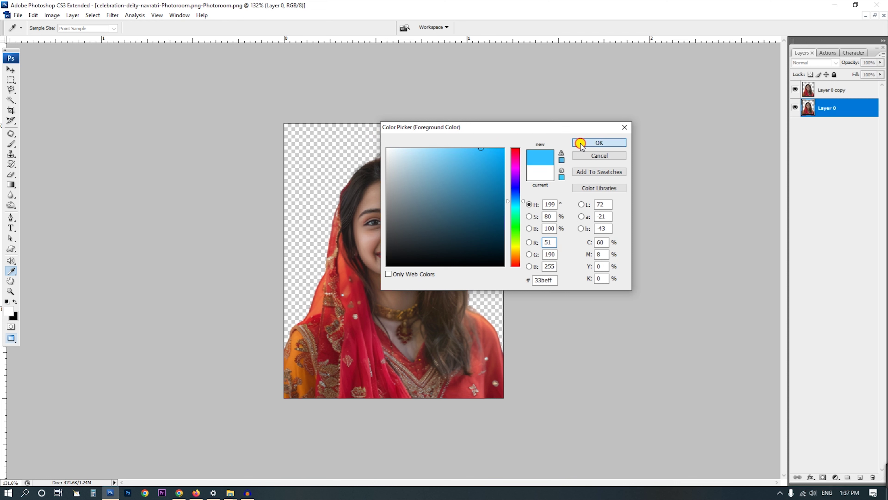
click(580, 142)
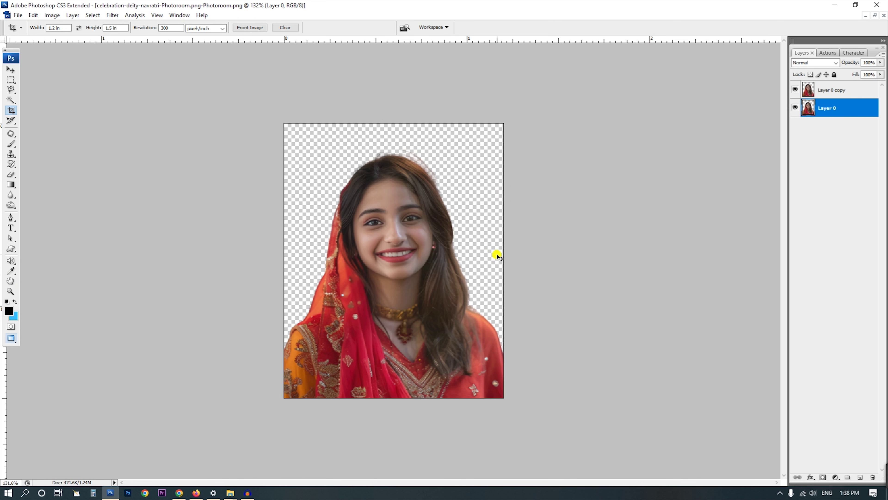
key(ctrl+BackSpace)
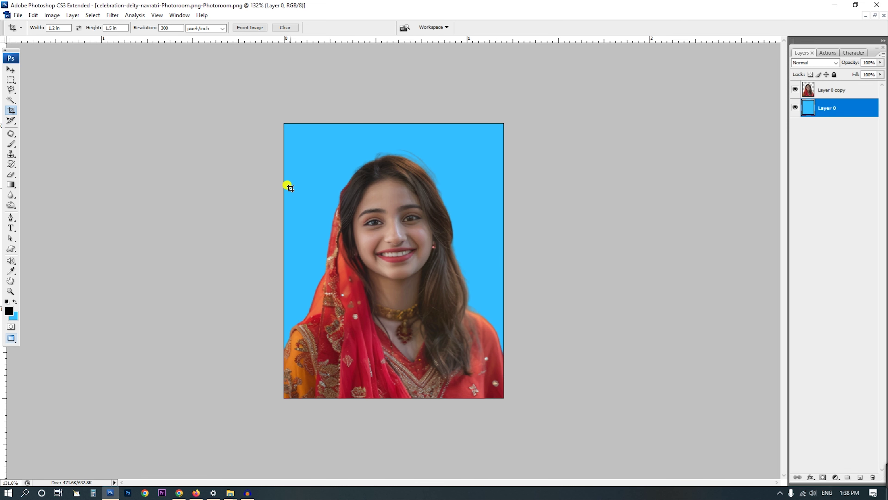
scroll(353, 193, up, 3)
scroll(353, 193, down, 2)
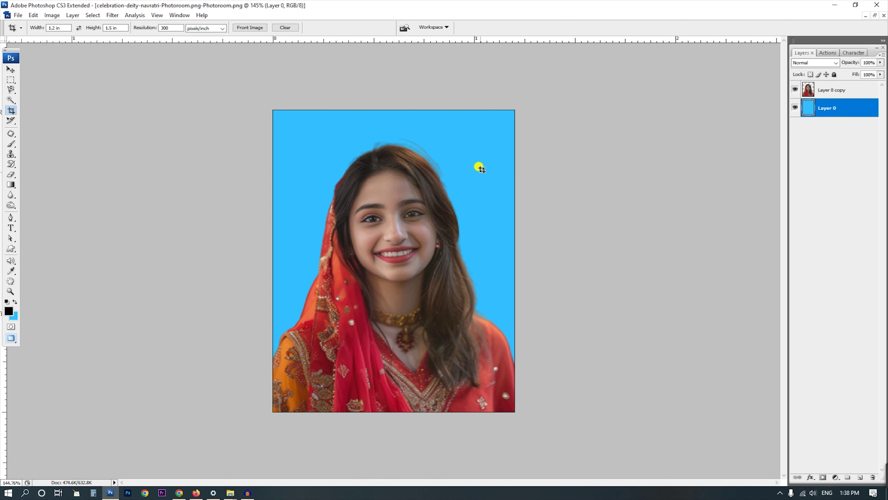
- Zoom out and float the blue-backed portrait document in its own window
click(837, 91)
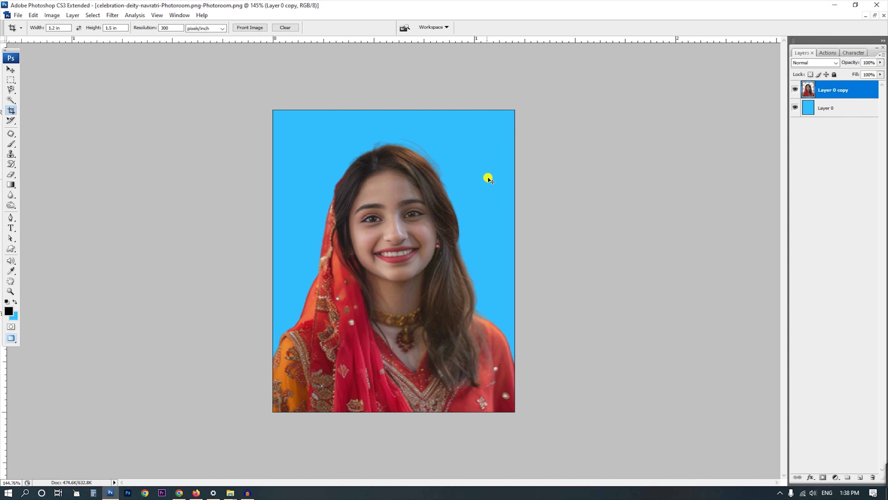
key(alt+bracketleft)
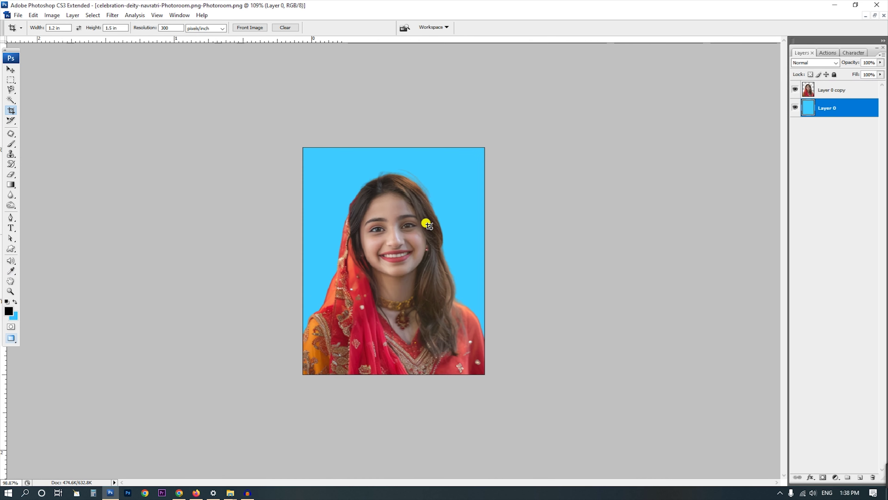
scroll(427, 214, down, 3)
scroll(416, 233, up, 1)
scroll(421, 234, down, 2)
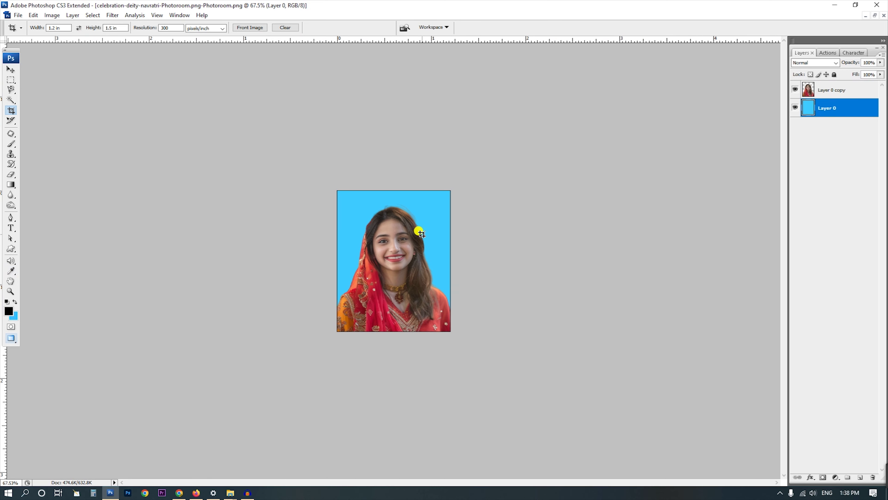
key(shift+f)
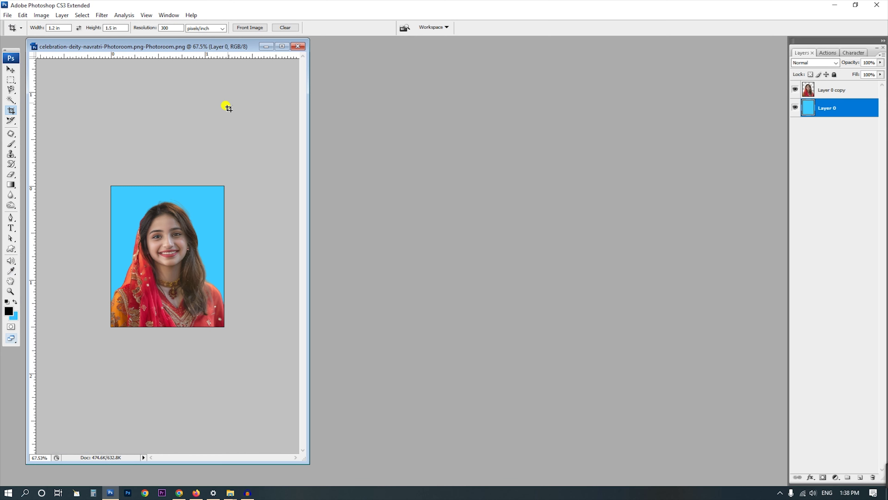
drag(222, 50, 310, 60)
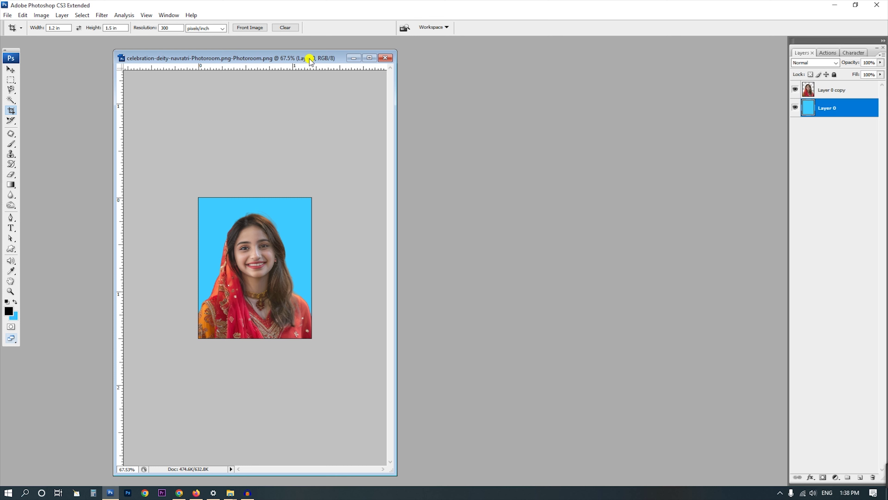
drag(310, 60, 282, 60)
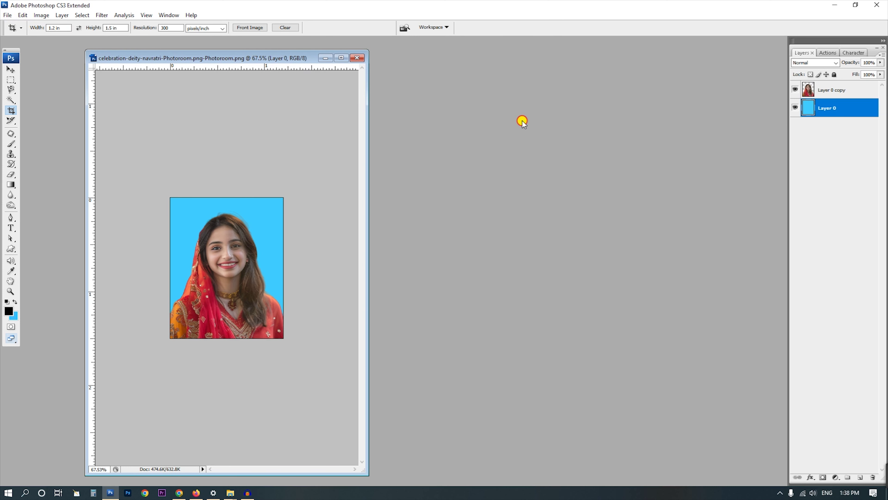
- Create a new International Paper A4 document, 210 × 297 mm at 300 pixels/inch
click(9, 15)
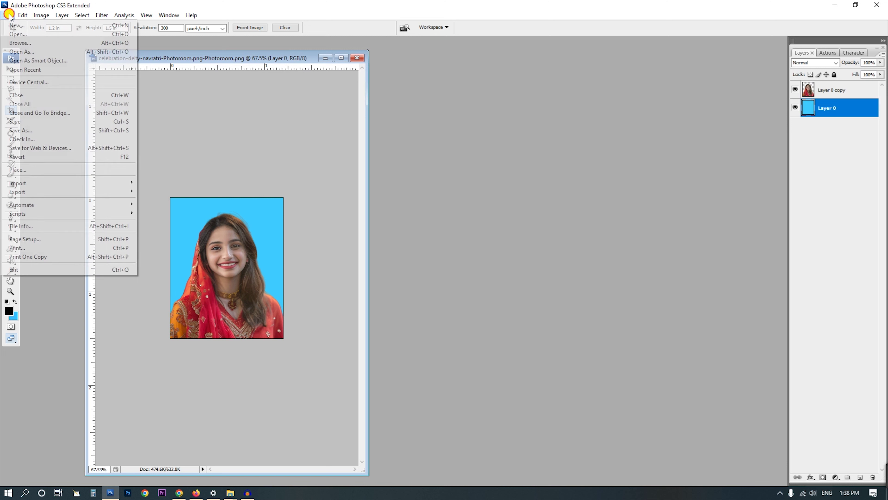
click(17, 26)
drag(308, 88, 545, 82)
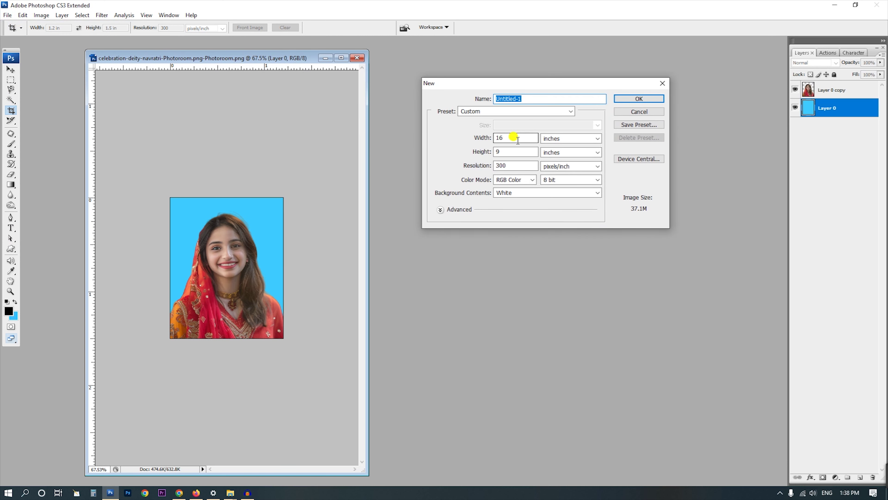
click(501, 111)
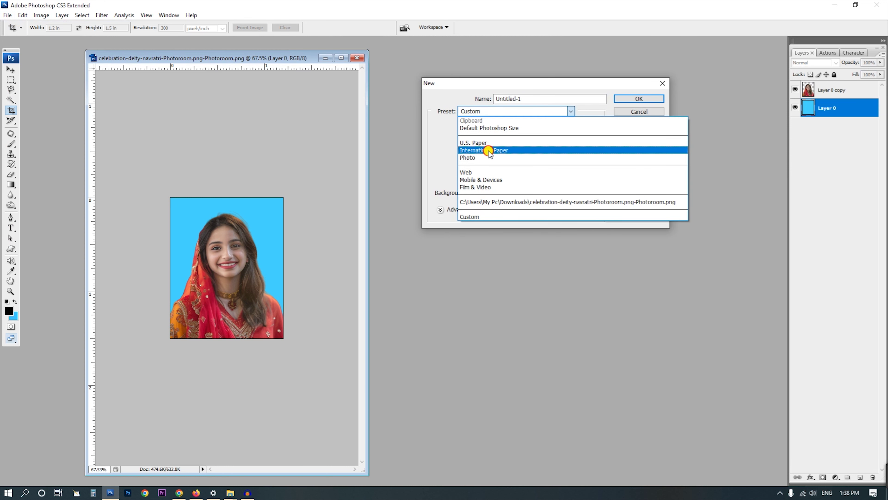
click(489, 151)
click(512, 126)
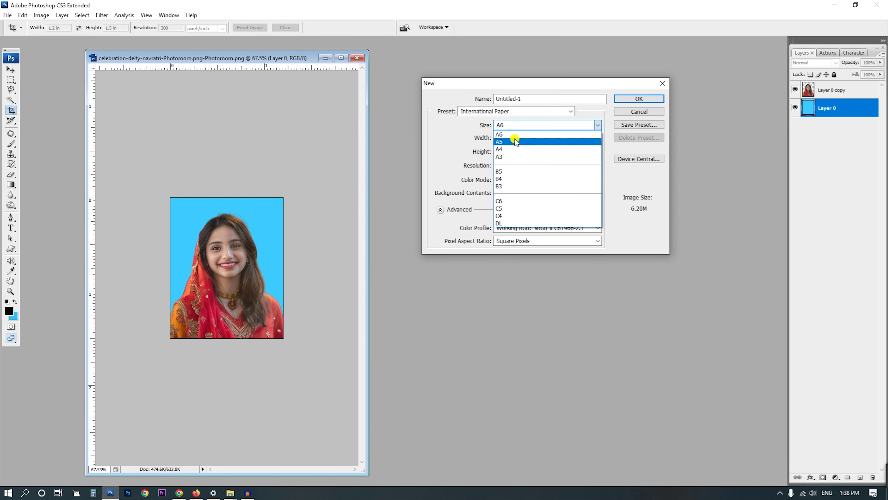
click(501, 149)
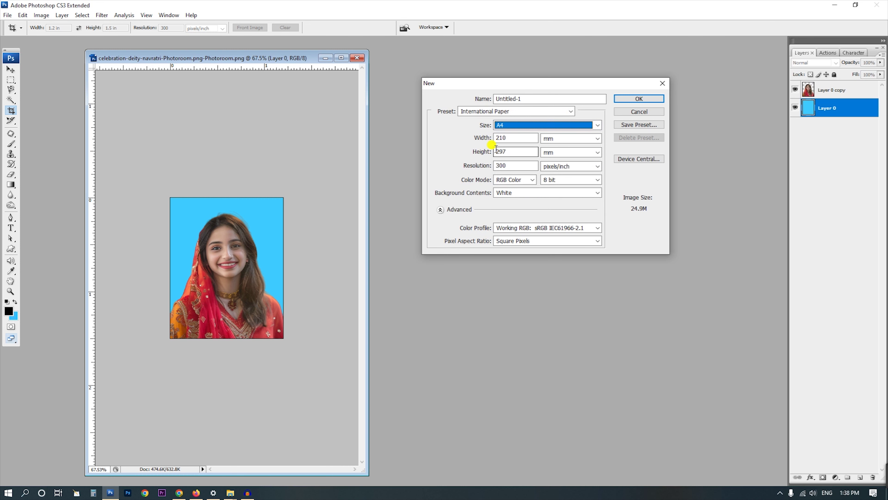
click(636, 99)
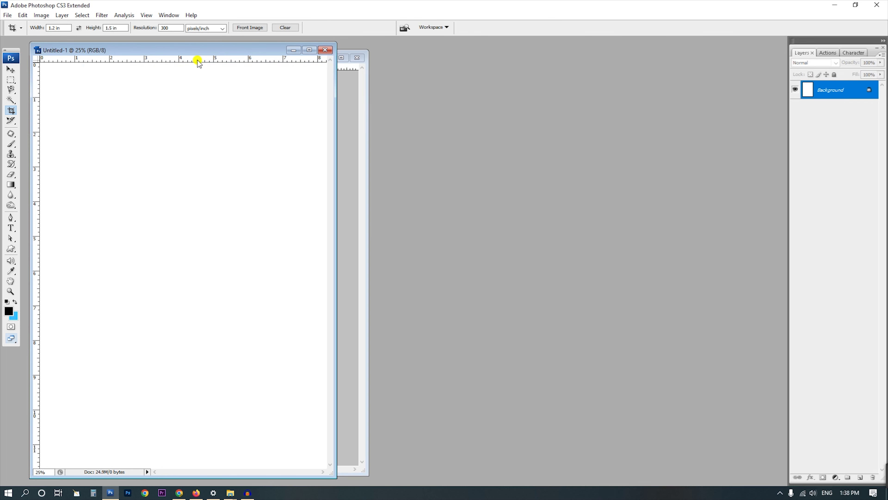
mouse_move(210, 50)
mouse_down()
mouse_move(657, 60)
mouse_move(605, 63)
mouse_up()
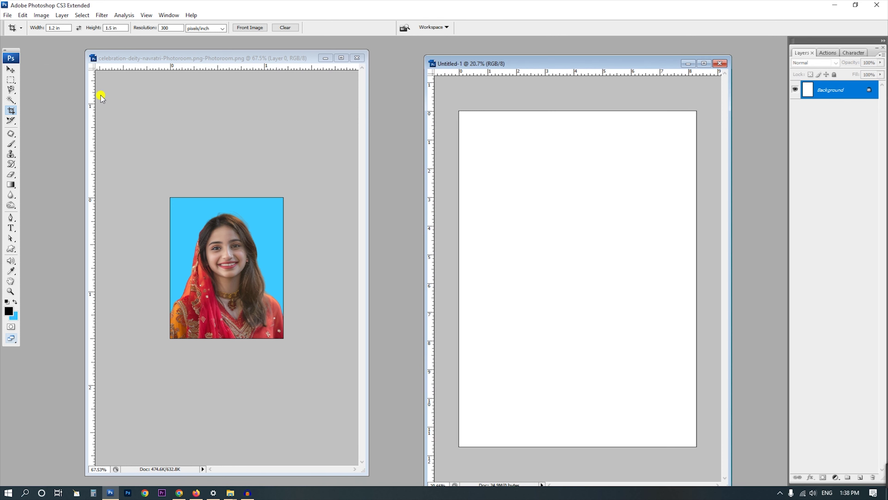
- Check both layers' visibility, then merge Layer 0 and Layer 0 copy into one layer
click(5, 71)
click(179, 88)
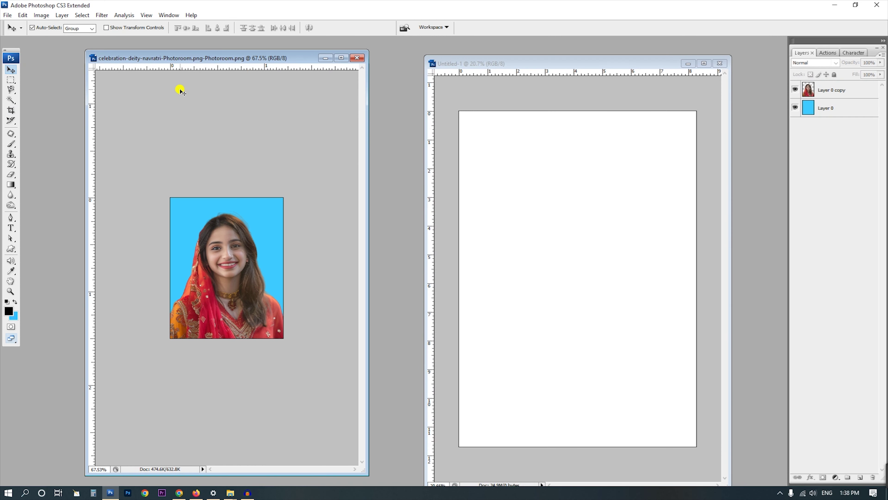
click(796, 90)
click(795, 108)
click(795, 108)
click(795, 90)
click(796, 108)
click(795, 90)
click(795, 108)
click(826, 108)
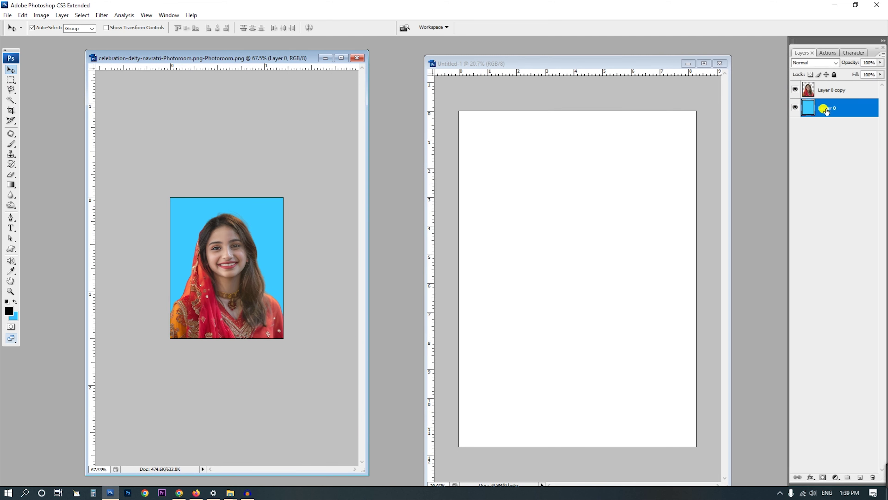
shift+click(830, 93)
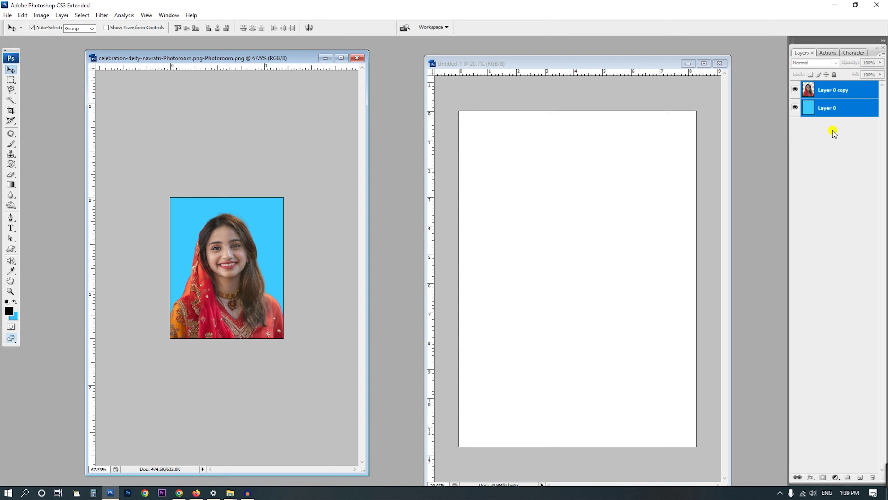
key(ctrl+e)
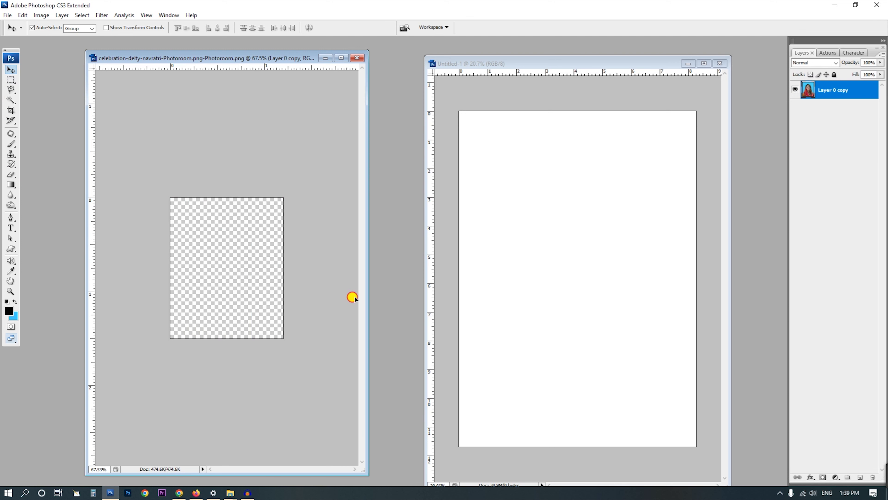
- Drag the merged portrait onto the A4 page's top-right corner
mouse_move(236, 241)
mouse_down()
mouse_move(577, 207)
mouse_move(672, 143)
mouse_up()
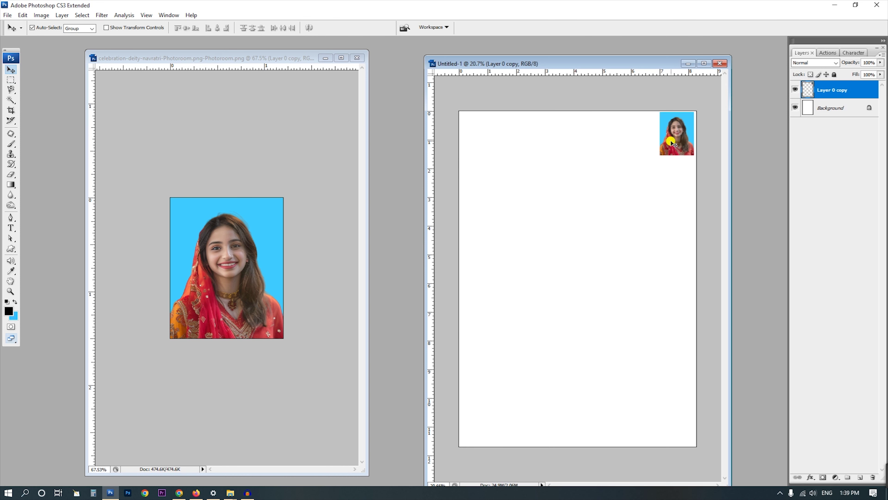
key(ctrl+plus)
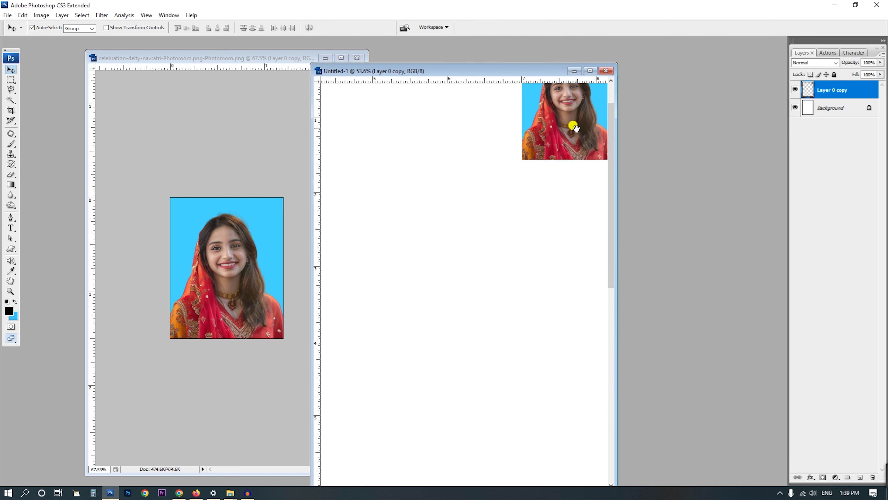
scroll(576, 128, up, 2)
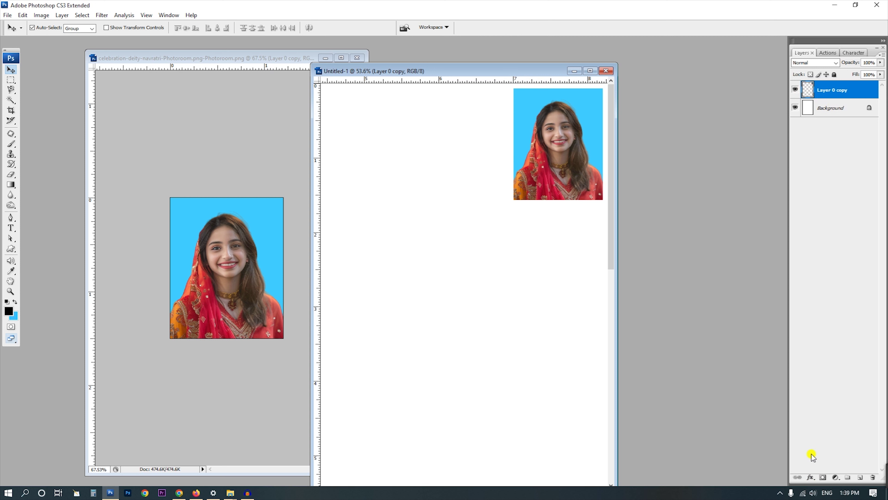
click(811, 478)
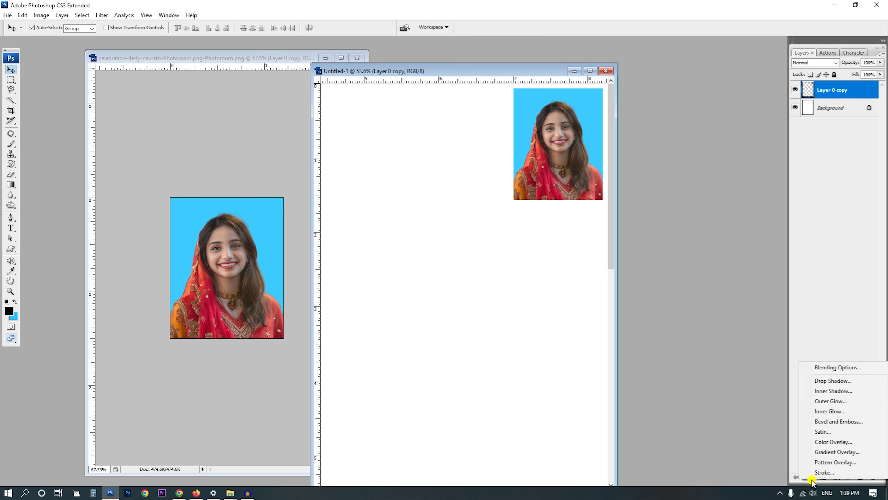
- Add a black stroke border to the portrait layer
click(827, 473)
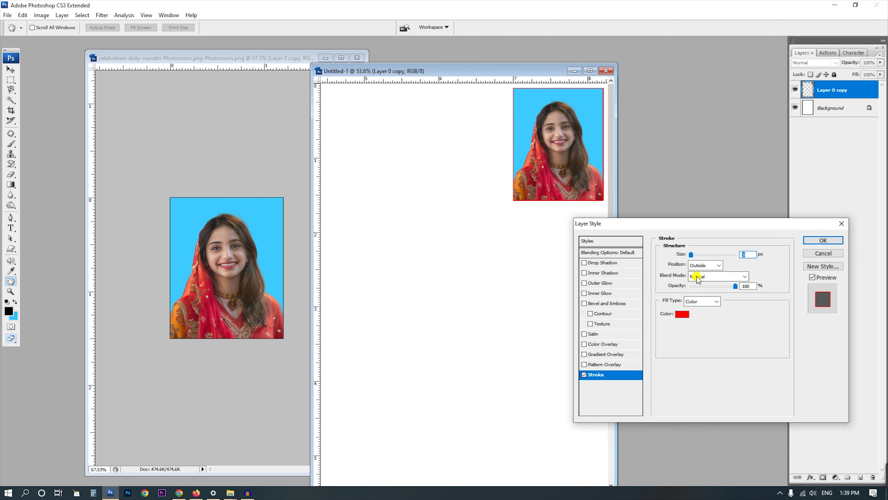
click(682, 313)
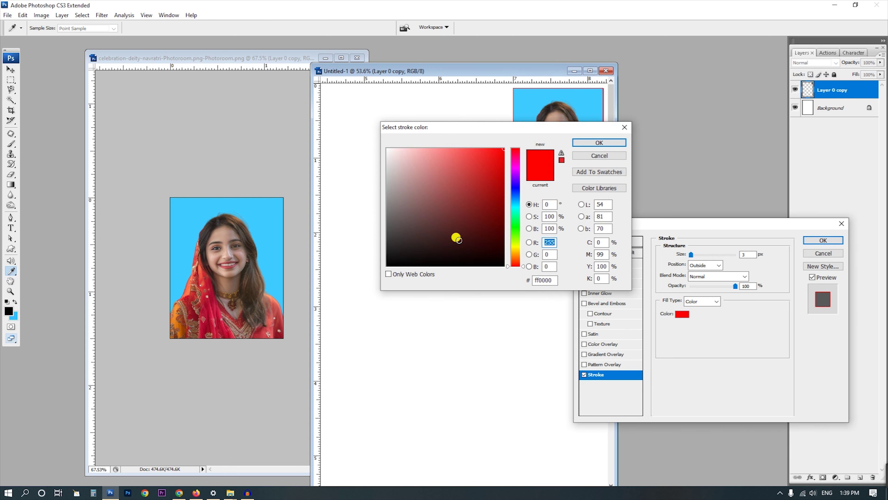
click(256, 322)
click(588, 144)
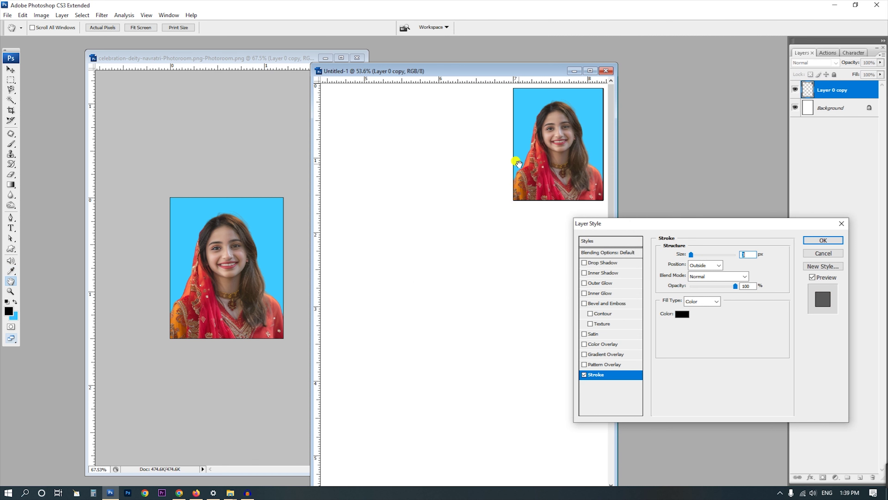
click(823, 240)
key(v)
scroll(539, 161, up, 2)
scroll(539, 162, up, 2)
scroll(530, 314, up, 2)
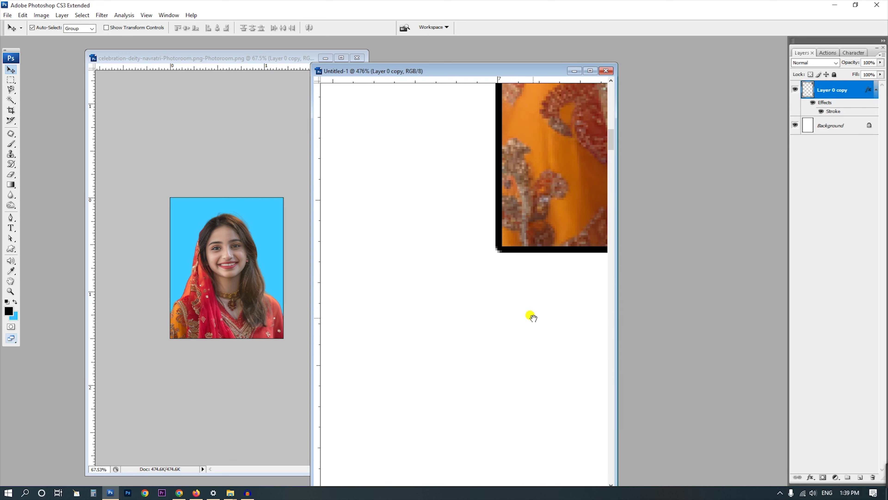
scroll(403, 303, up, 2)
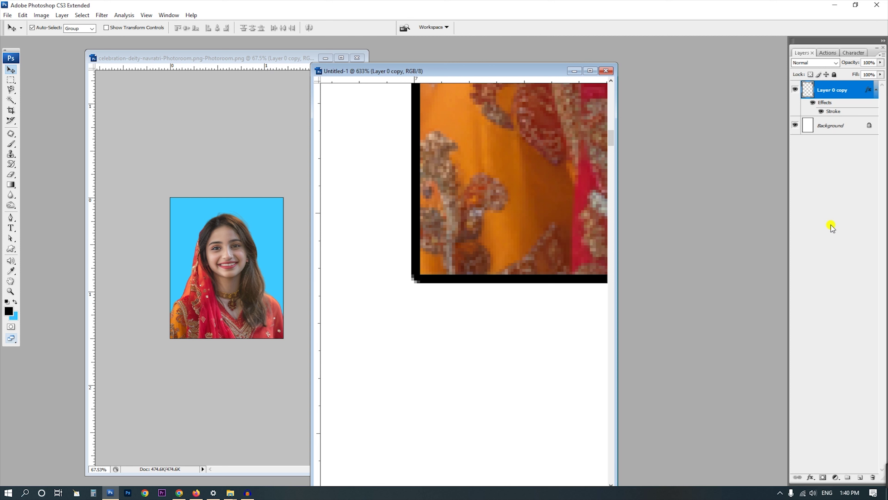
- Set the stroke position to Inside and zoom out to show the whole page
double_click(832, 109)
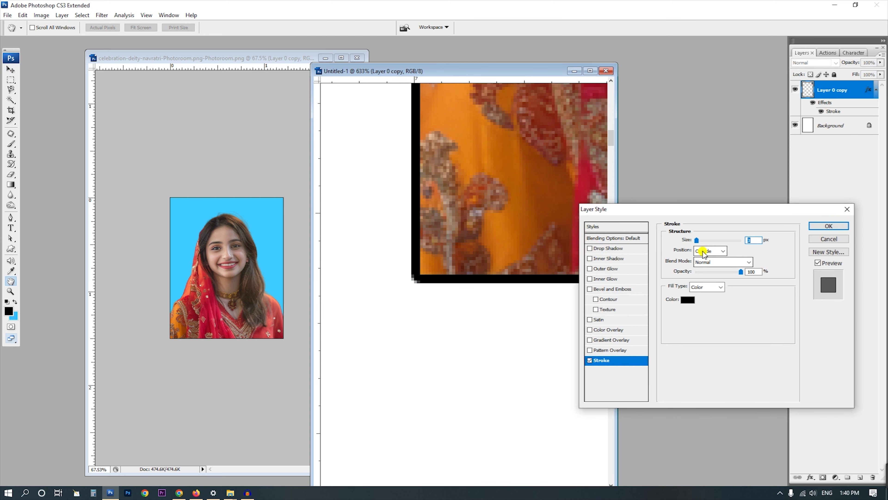
click(703, 251)
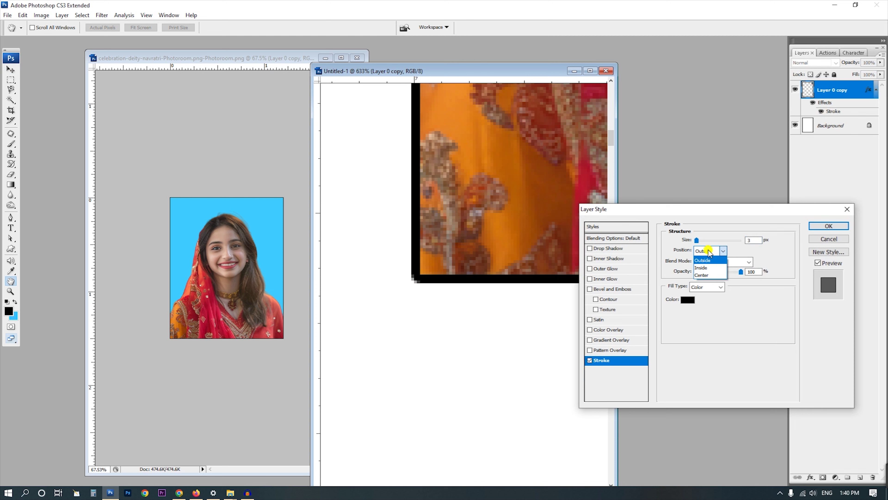
click(706, 268)
key(Return)
key(ctrl+0)
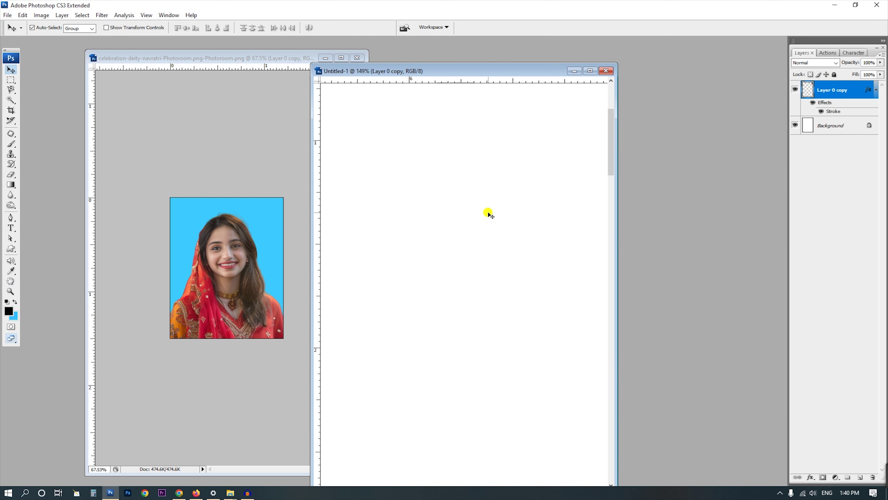
key(v)
key(ctrl+minus)
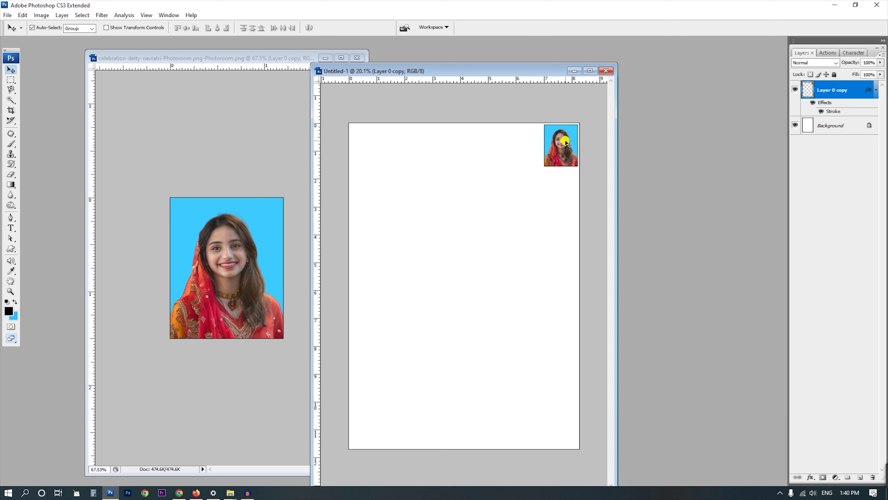
- Alt-drag copies of the photo into an evenly spaced row of six across the top
drag(562, 143, 525, 141)
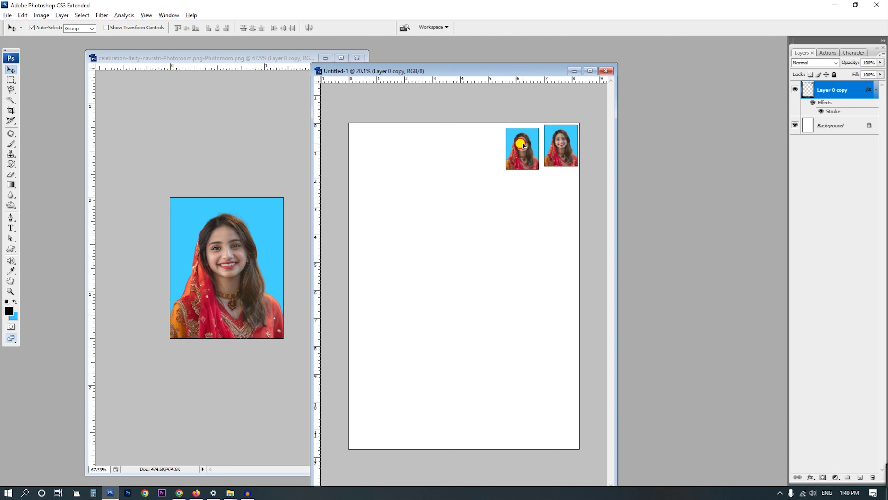
drag(525, 142, 384, 141)
drag(381, 142, 420, 149)
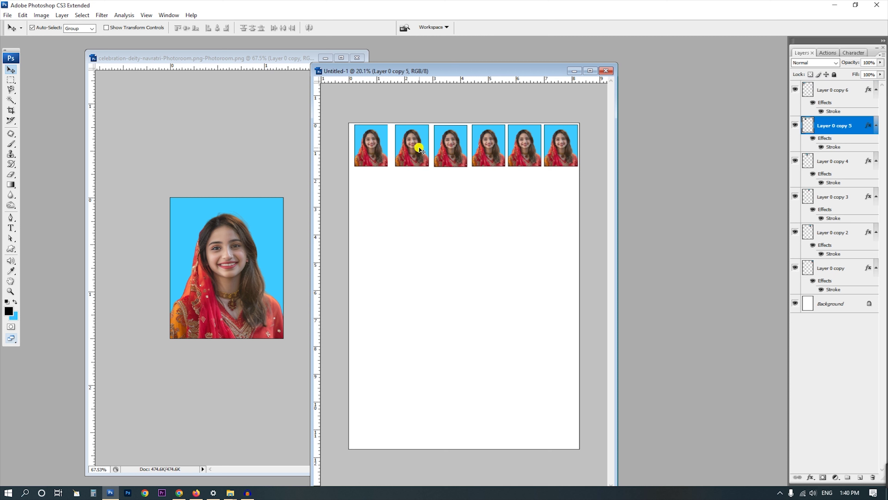
drag(364, 137, 365, 136)
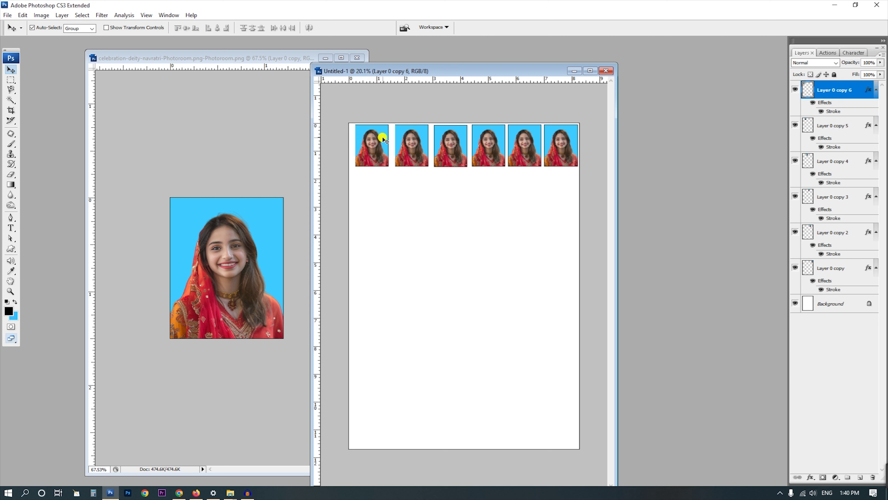
drag(451, 142, 567, 138)
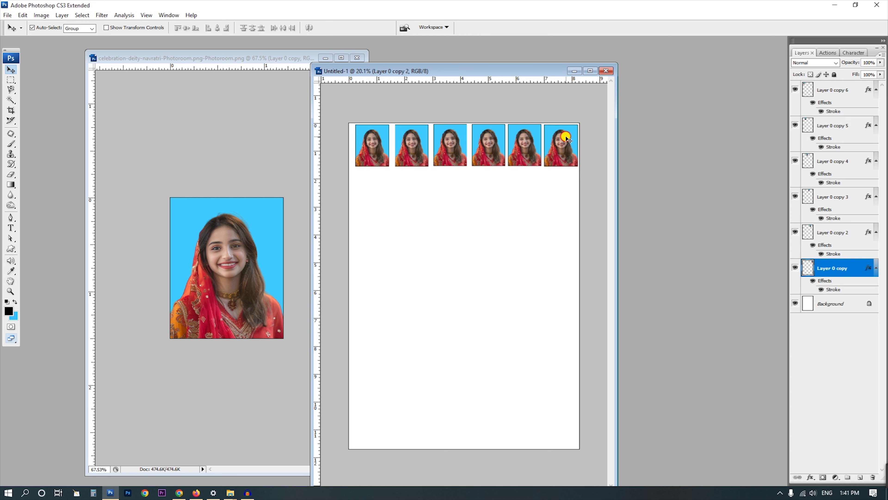
scroll(465, 182, up, 1)
- Select the row of six photos and duplicate it into a second row below
scroll(412, 170, down, 1)
drag(348, 144, 626, 153)
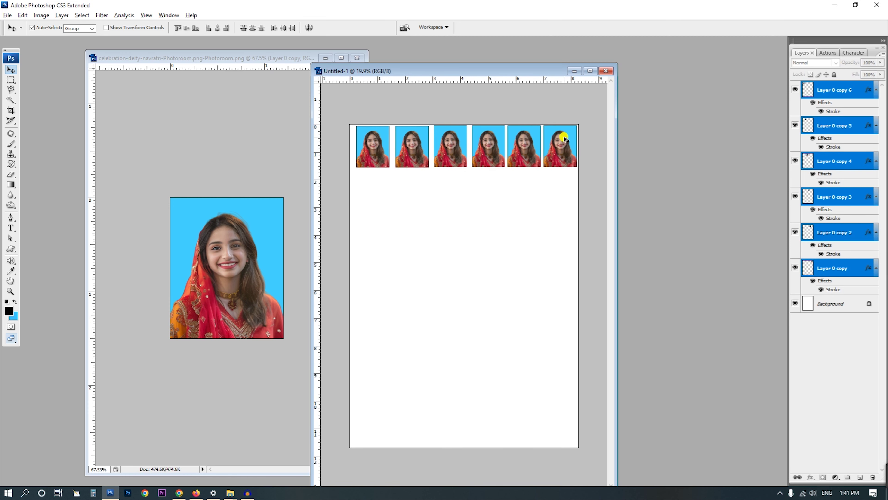
click(350, 117)
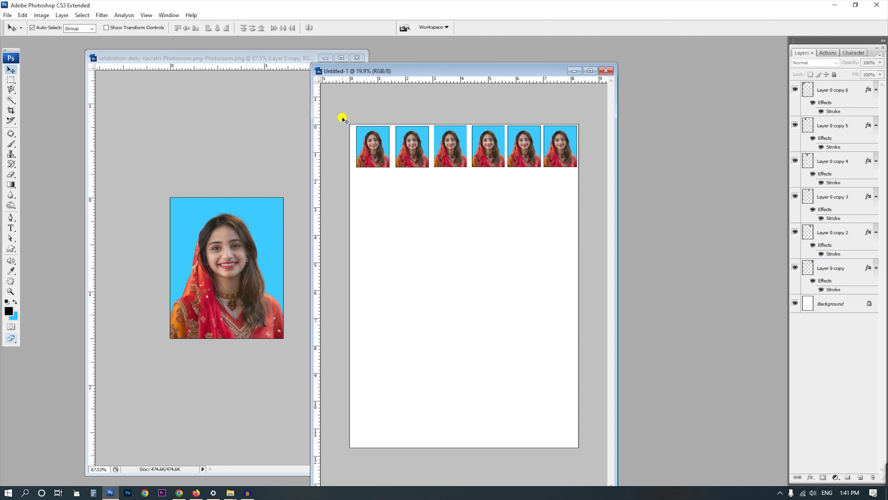
drag(343, 119, 570, 152)
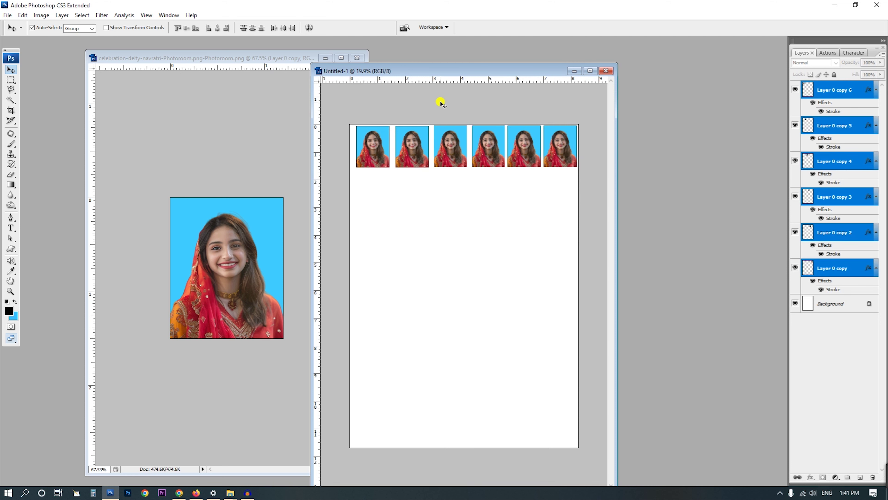
click(421, 108)
drag(356, 118, 591, 140)
drag(452, 146, 452, 190)
mouse_move(346, 138)
mouse_down()
mouse_move(569, 192)
mouse_move(545, 268)
mouse_up()
- Duplicate the photo rows further down until the A4 sheet is nearly filled
key(ctrl+minus)
drag(360, 181, 567, 287)
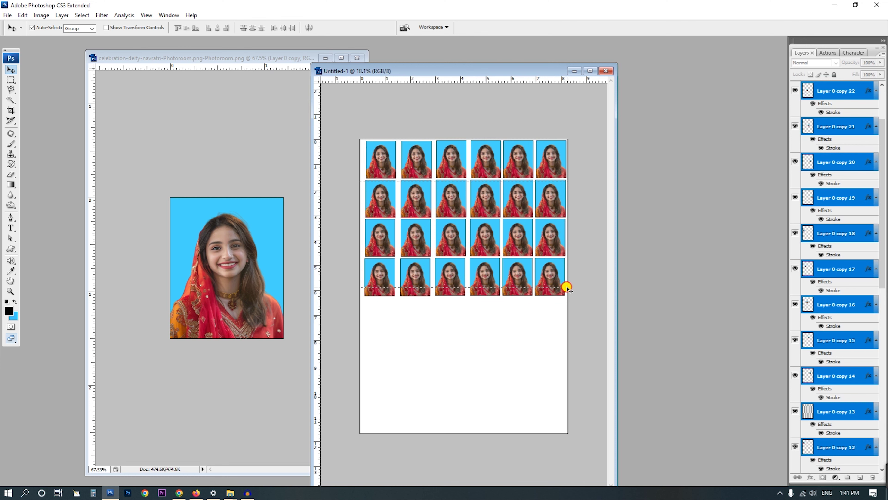
drag(330, 139, 569, 238)
mouse_move(571, 283)
mouse_down()
mouse_move(534, 377)
mouse_move(537, 418)
mouse_up()
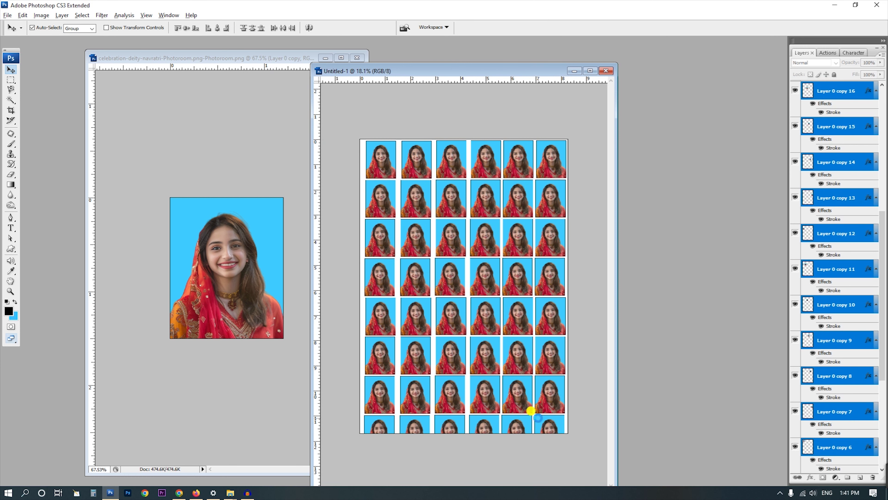
scroll(519, 347, down, 2)
scroll(482, 247, up, 1)
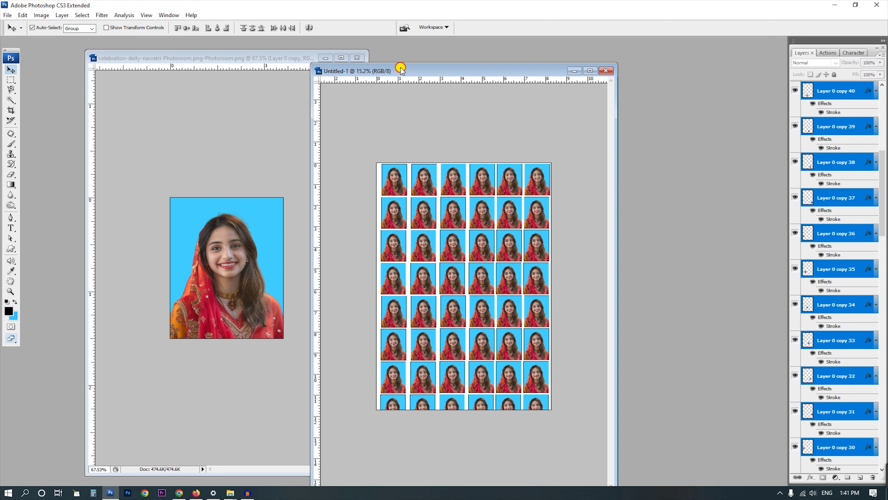
drag(401, 70, 484, 57)
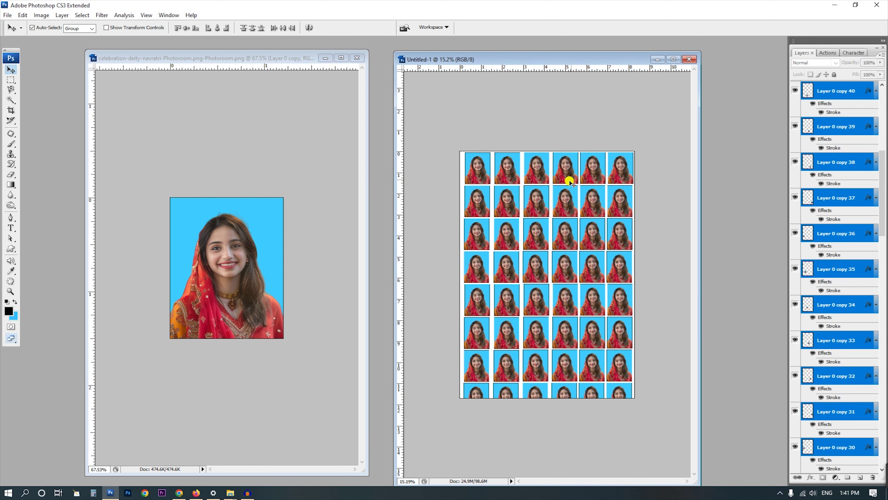
- Open Print for the Untitled-1 photo sheet and choose Microsoft Print to PDF
click(476, 139)
click(280, 177)
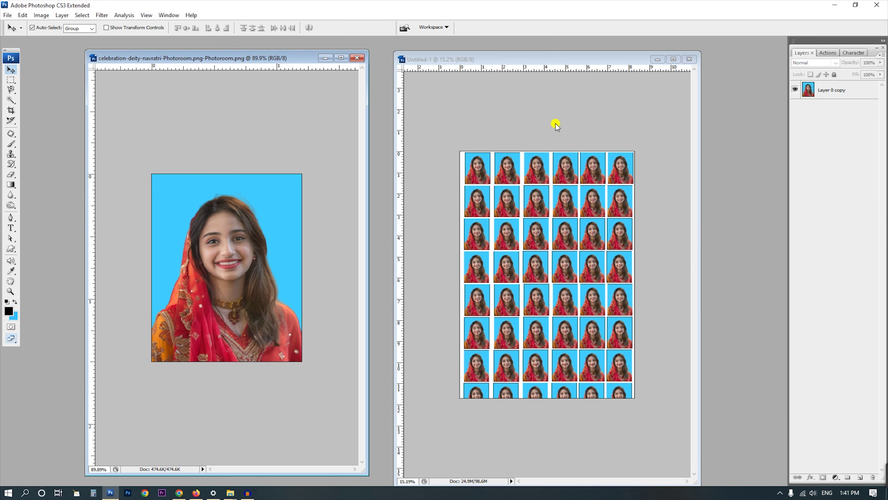
click(522, 117)
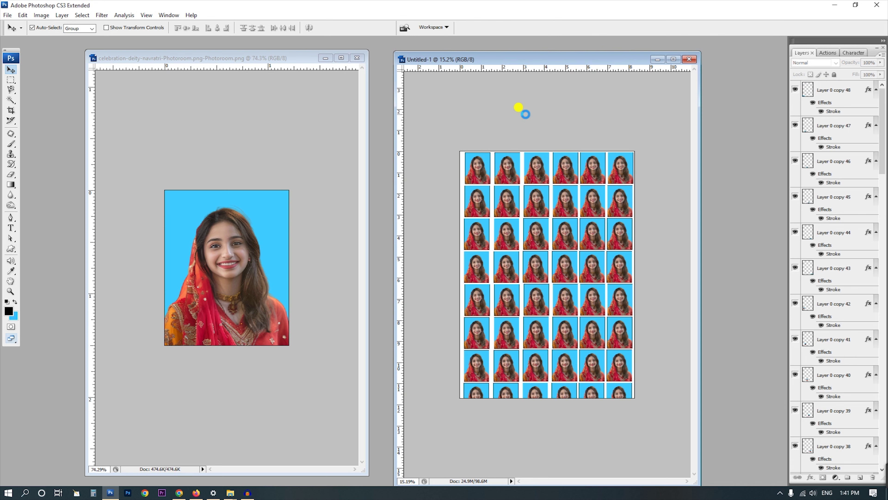
key(ctrl+p)
click(475, 102)
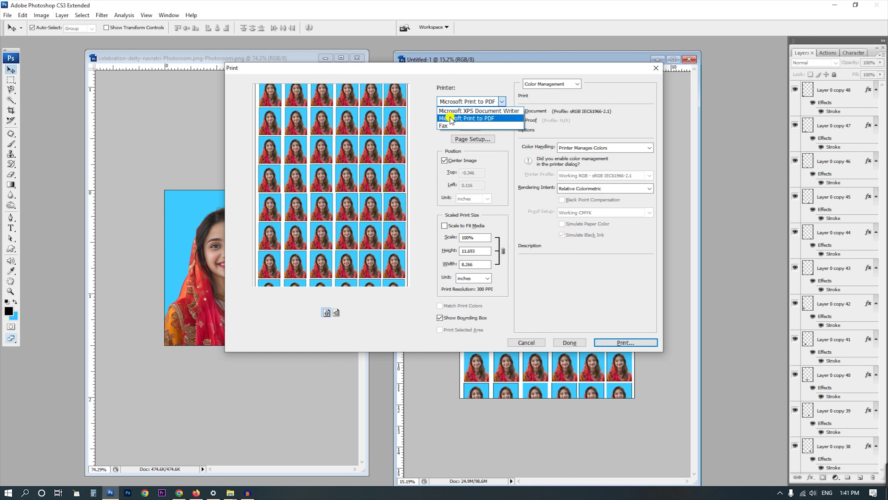
click(505, 147)
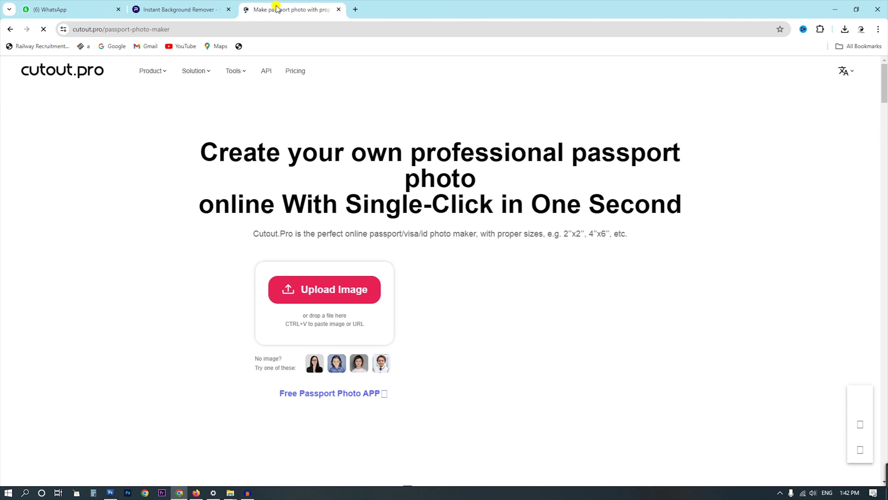
- Upload the portrait from Downloads and dismiss the Google sign-in popup
click(317, 280)
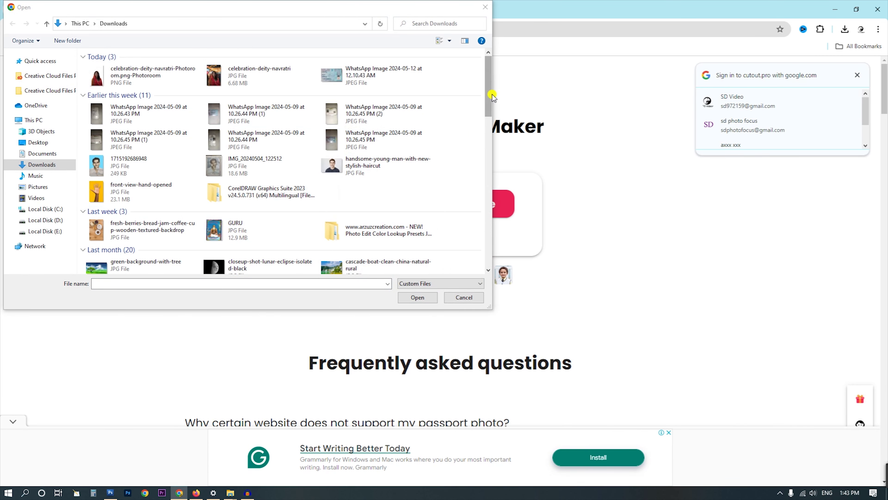
drag(488, 92, 488, 150)
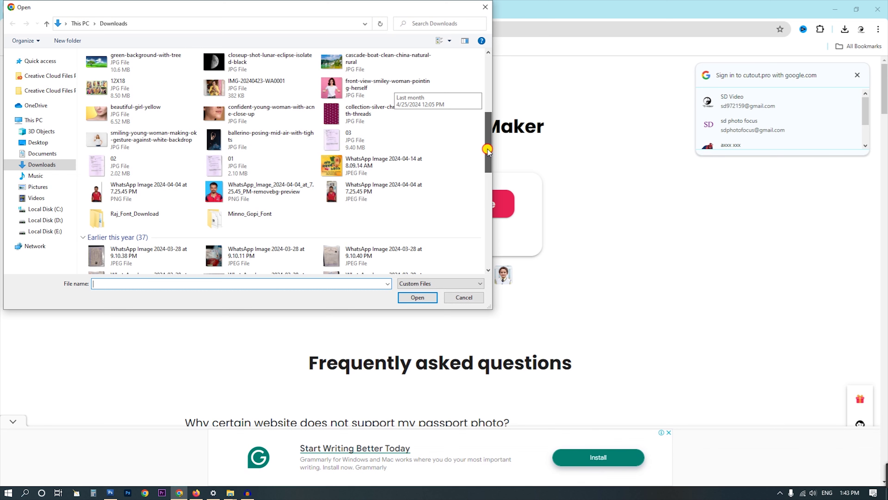
click(367, 196)
click(416, 297)
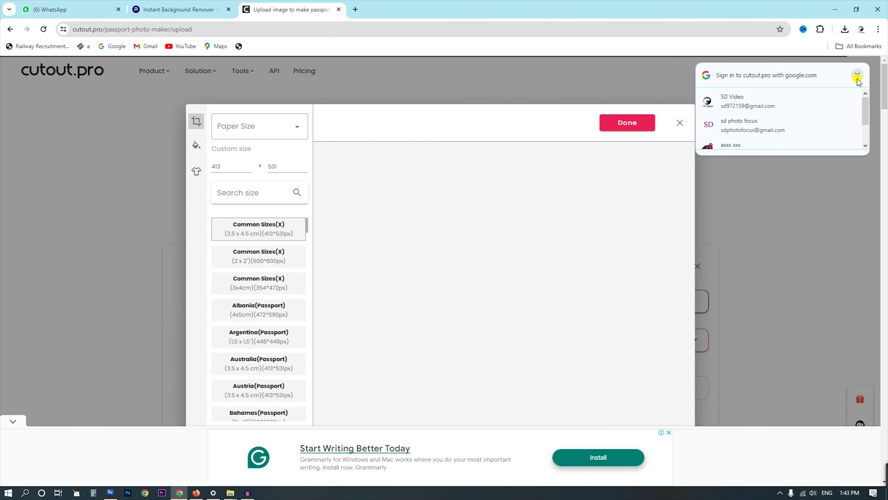
click(857, 75)
- Set the paper size to A4 and the photo size to Brazil (Passport) 5x7cm
mouse_move(512, 294)
mouse_down()
mouse_move(515, 258)
mouse_move(514, 275)
mouse_up()
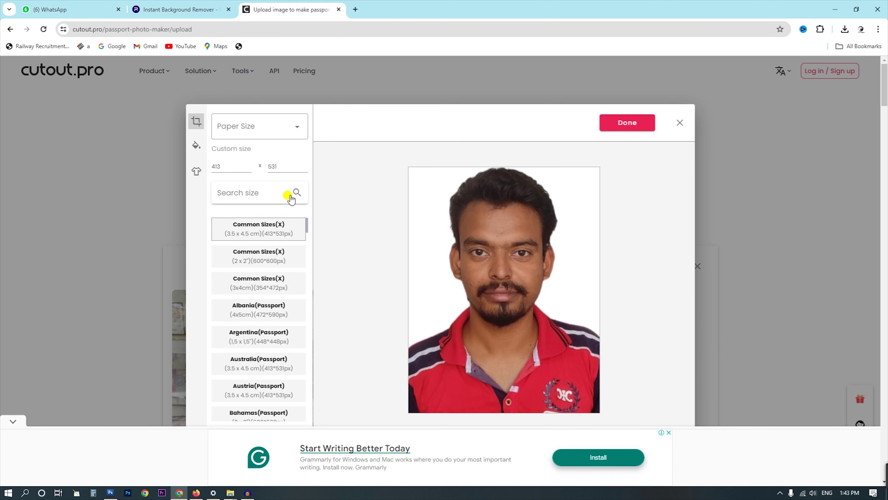
click(242, 127)
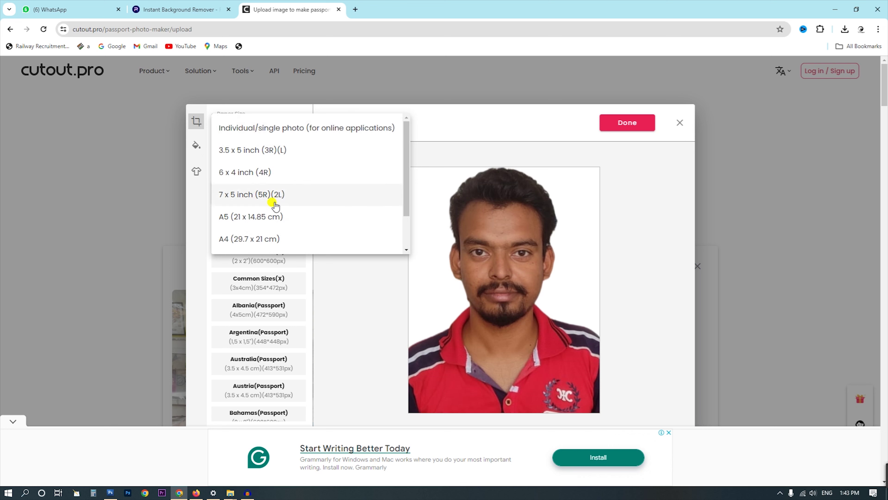
click(263, 239)
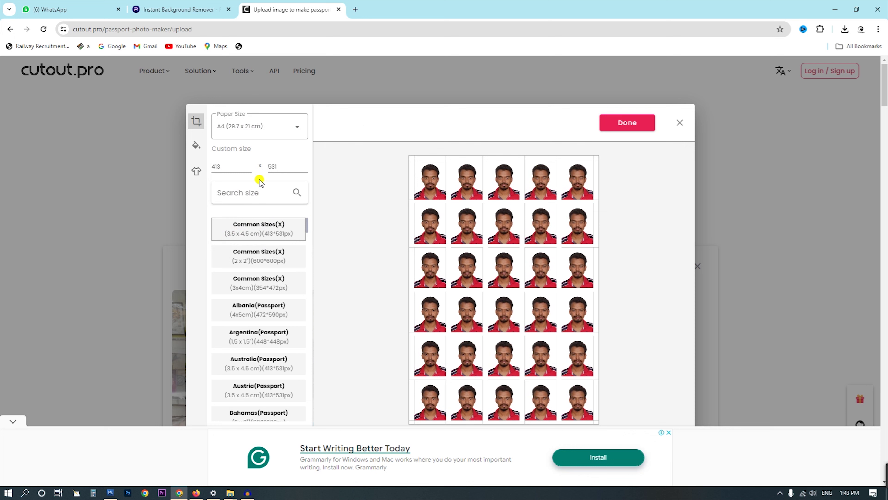
scroll(255, 261, down, 1)
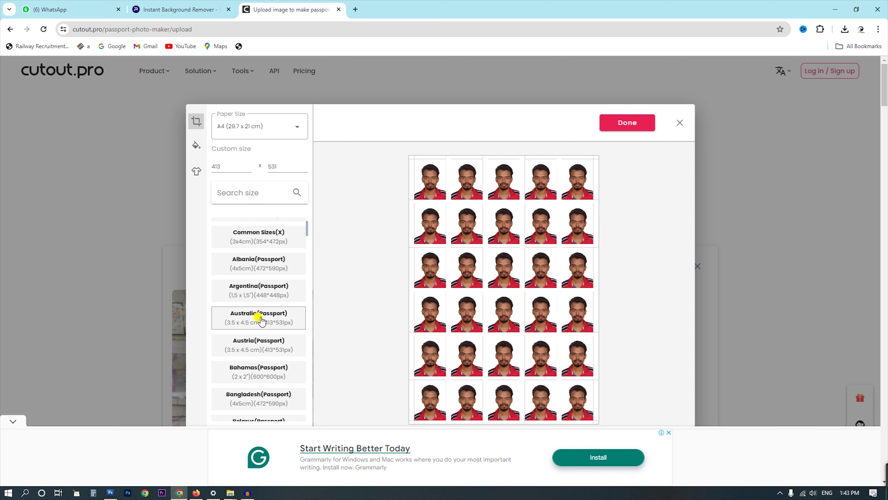
click(258, 237)
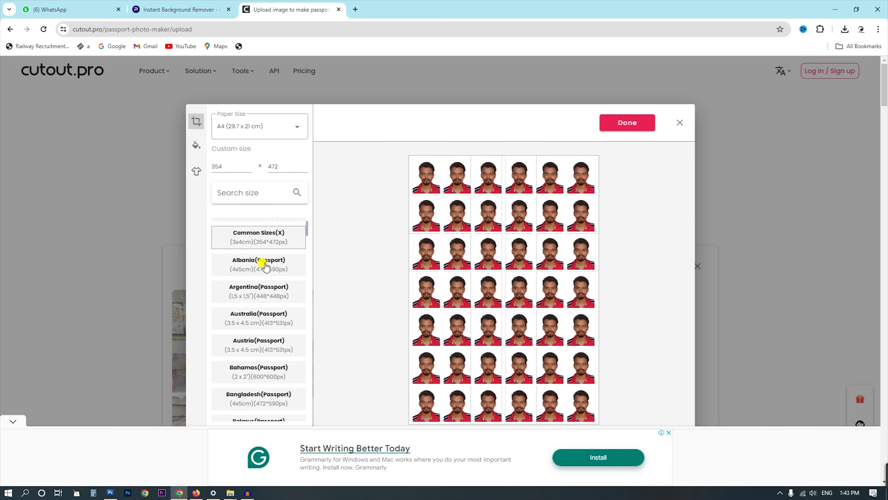
scroll(257, 261, down, 3)
click(255, 394)
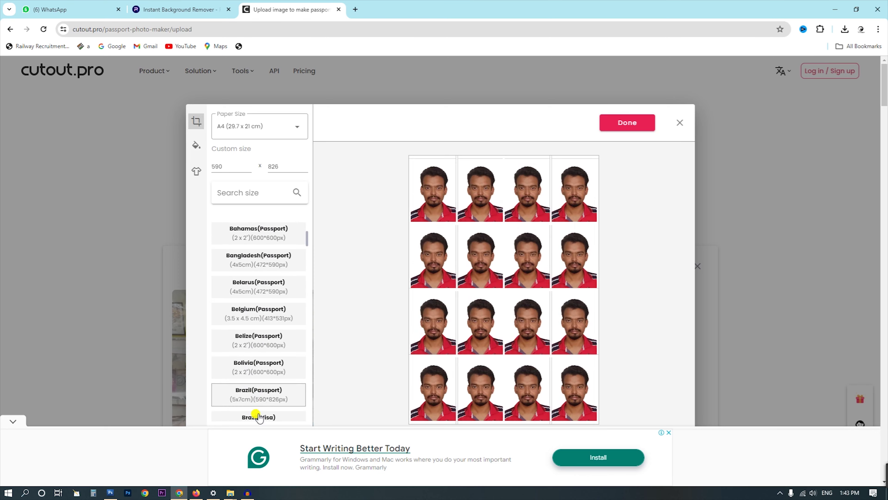
- Try the light-blue shirt outfit, then the navy suit with tie
click(196, 171)
click(276, 160)
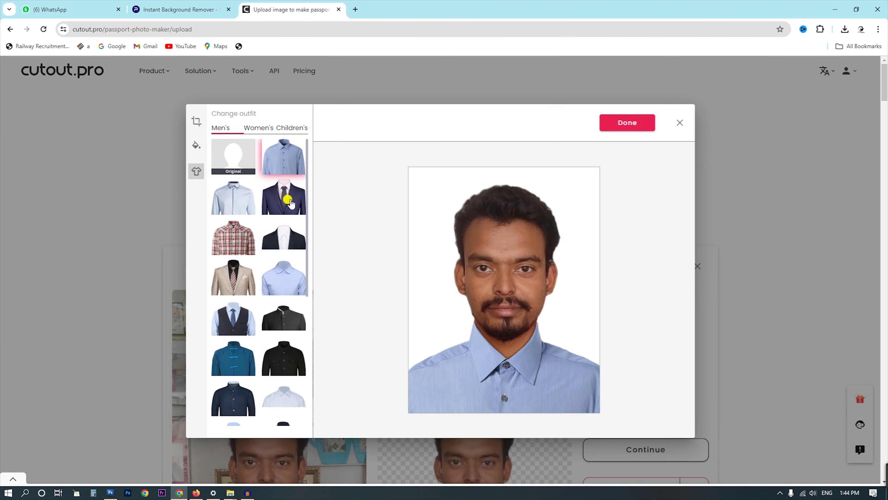
click(283, 198)
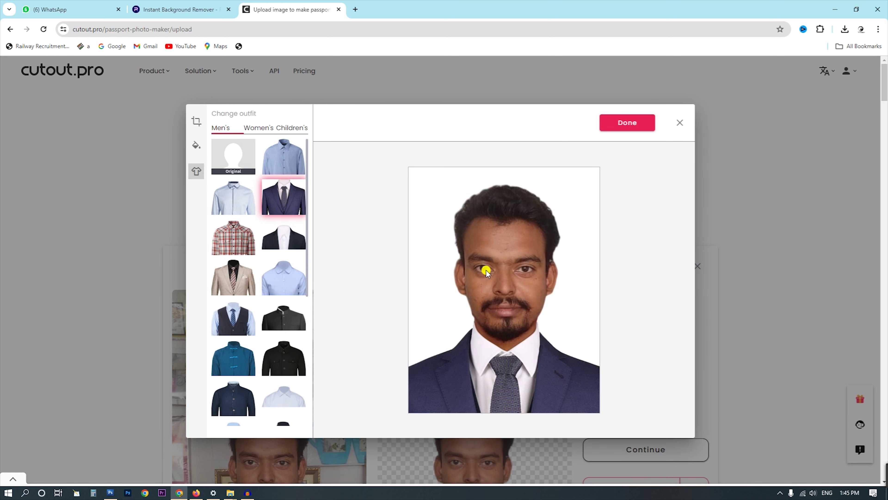
- Try the beige suit and the navy bow-tie suit outfits on the man's photo in cutout.pro
scroll(233, 254, down, 3)
click(242, 193)
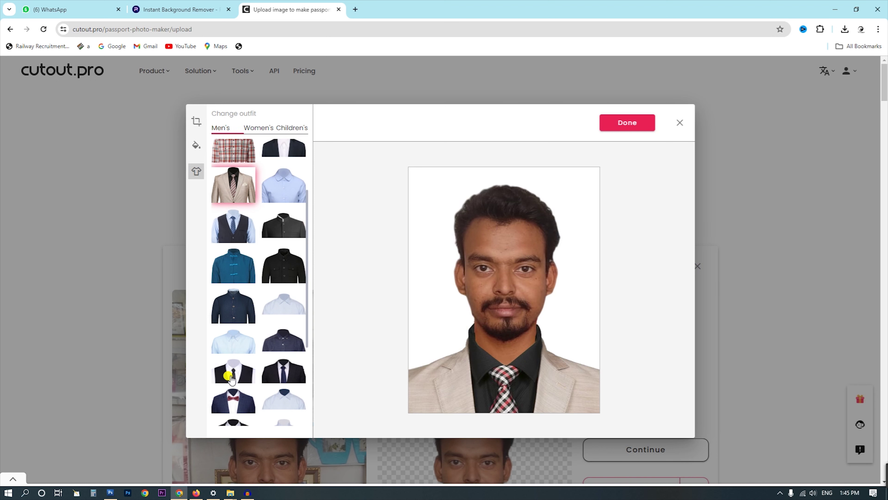
click(234, 400)
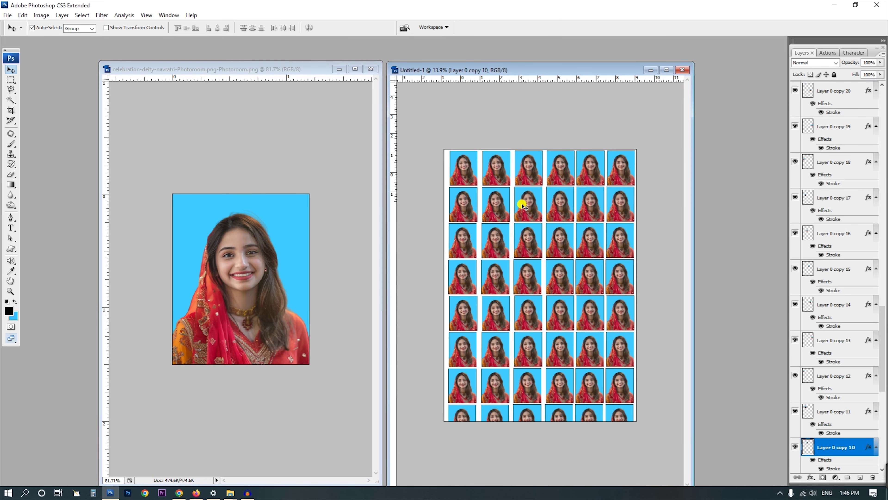
scroll(523, 207, up, 1)
scroll(539, 218, up, 1)
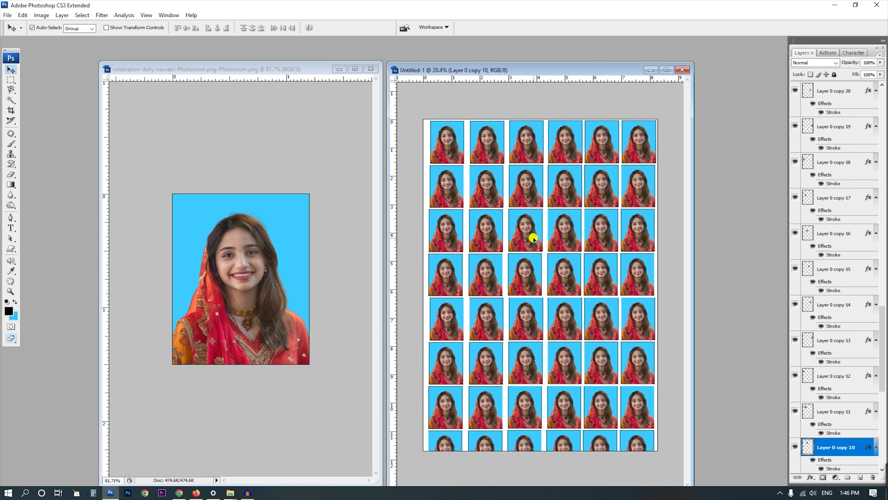